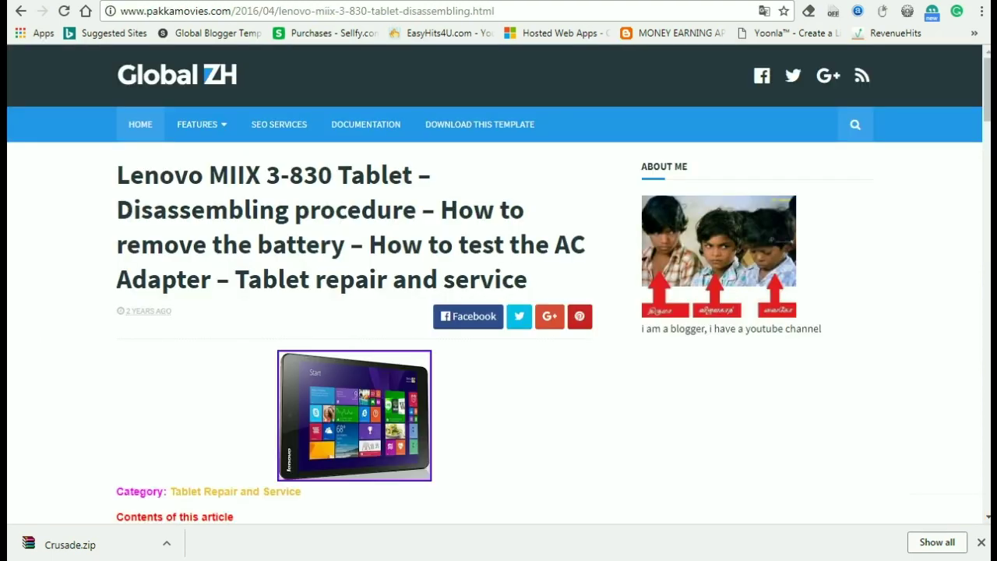
# Step: Subscribe to the Active Cricket channel and turn on notifications for its new videos
pyautogui.moveTo(195, 128)
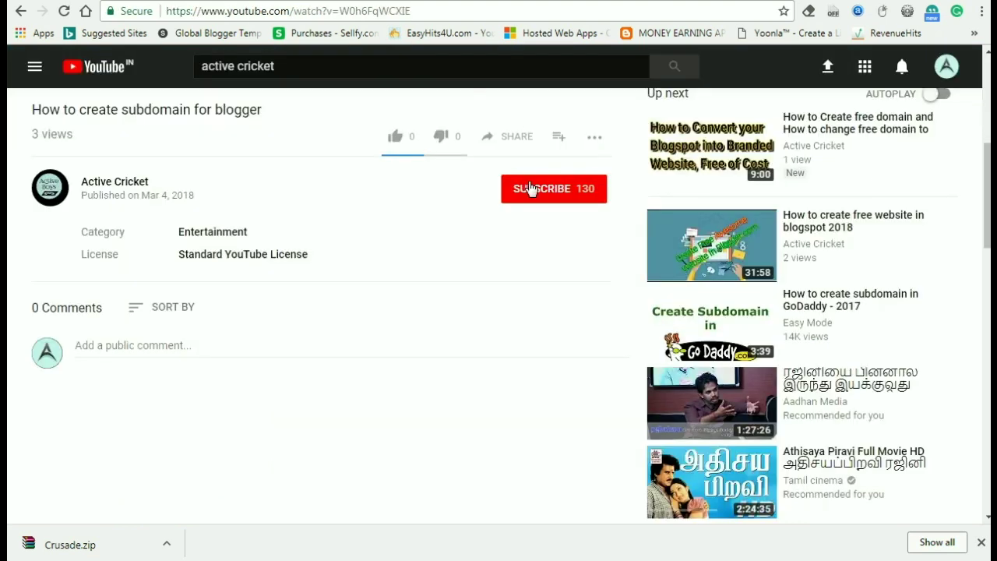
pyautogui.click(544, 201)
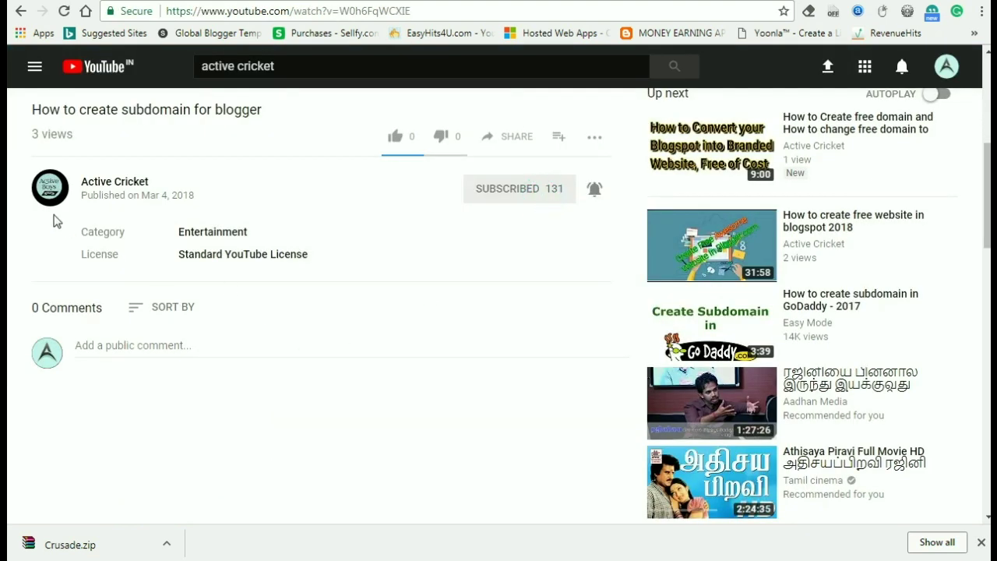
pyautogui.click(593, 187)
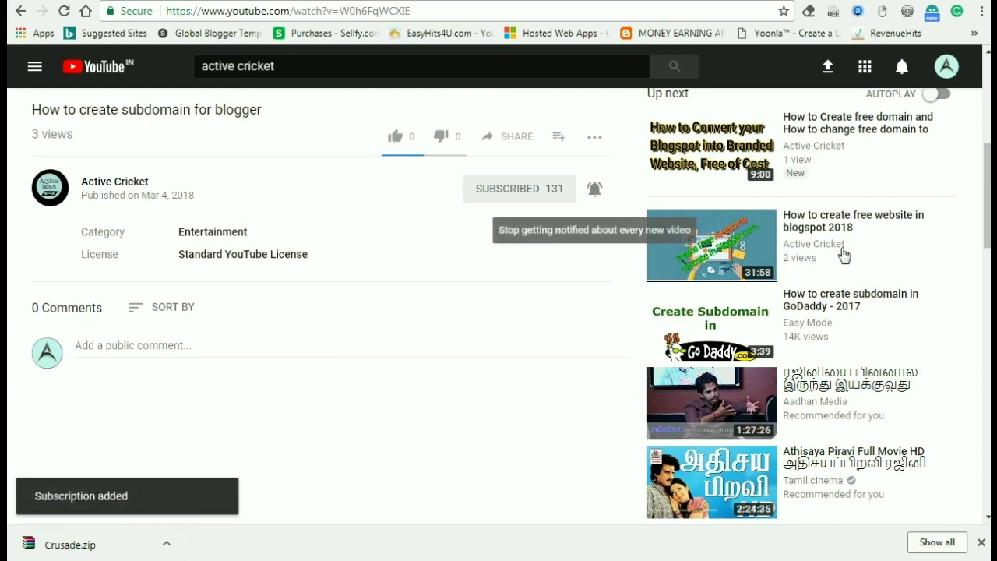
pyautogui.click(596, 191)
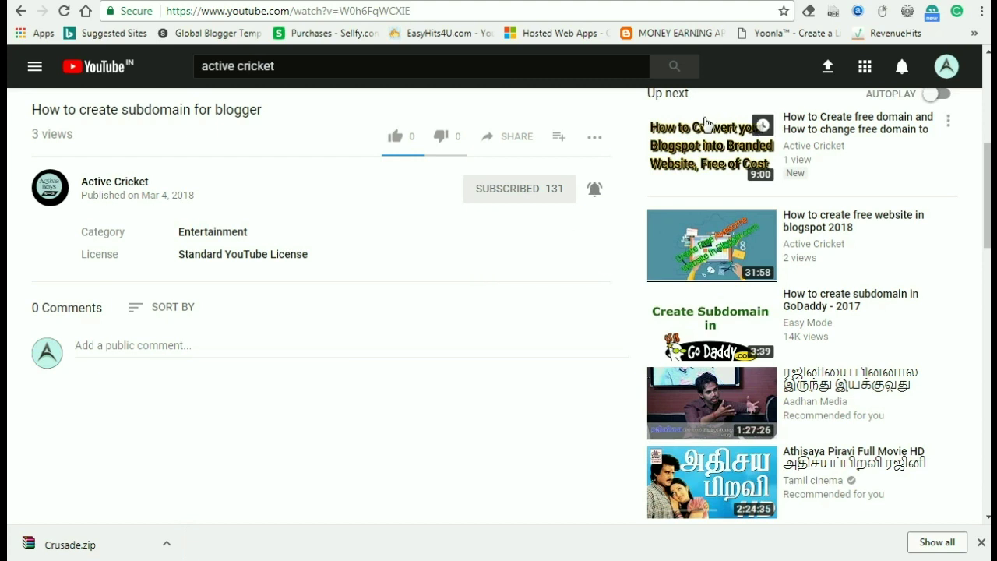
pyautogui.click(598, 191)
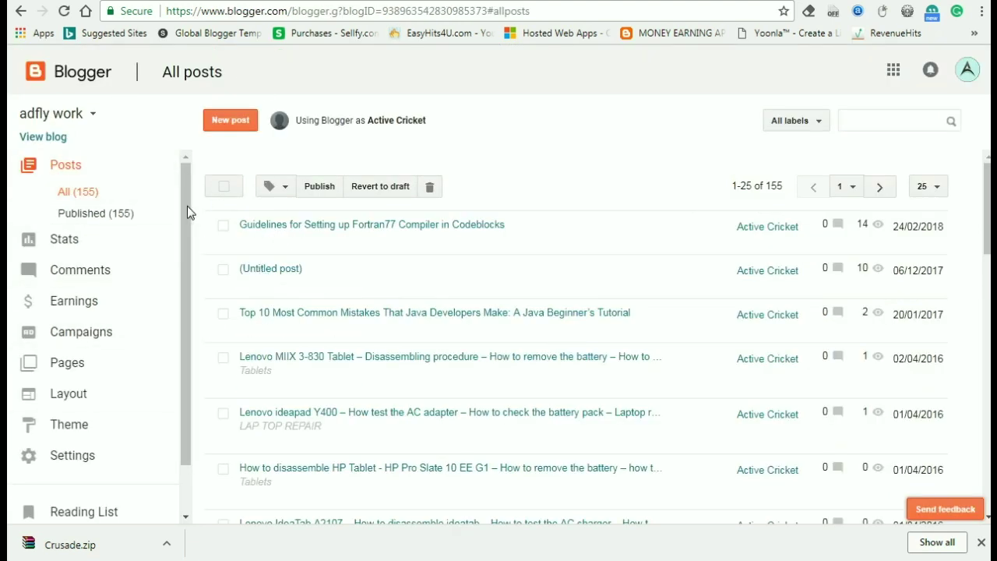
# Step: Open the Main Menu link list gadget for editing in the adfly work blog's layout
pyautogui.moveTo(185, 204); pyautogui.dragTo(196, 318)
pyautogui.click(67, 338)
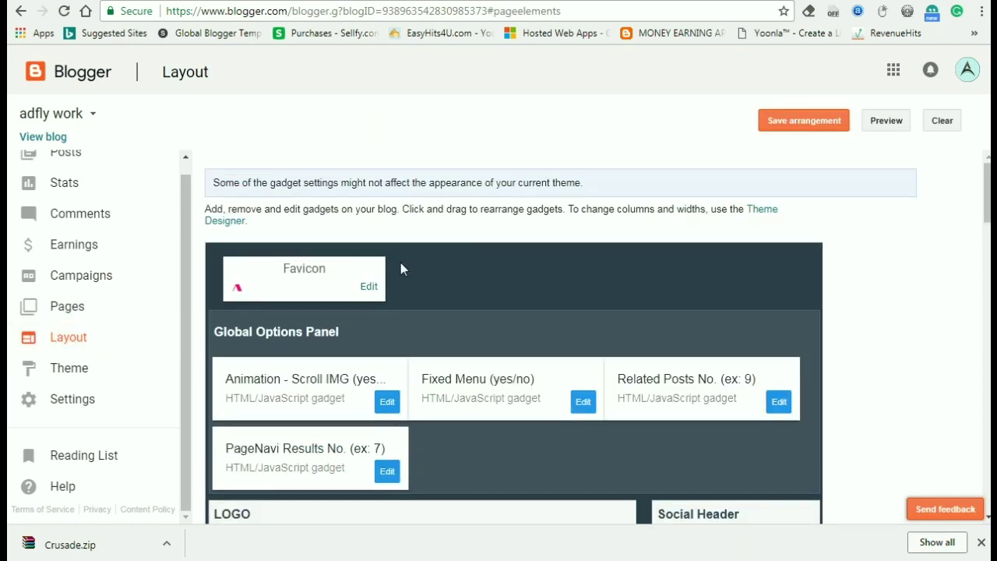
pyautogui.scroll(-2, 401, 262)
pyautogui.scroll(-5, 405, 259)
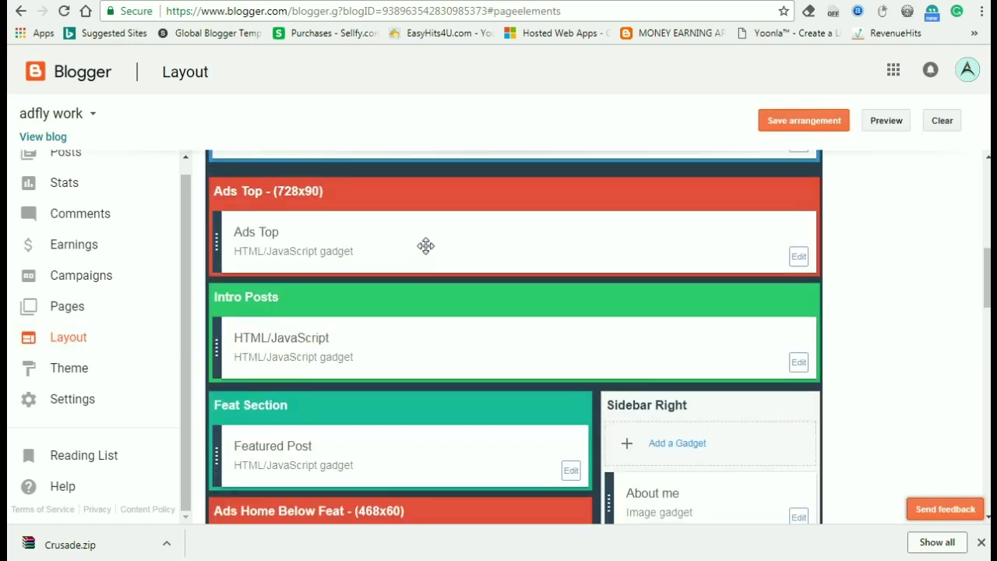
pyautogui.scroll(2, 425, 245)
pyautogui.scroll(2, 425, 242)
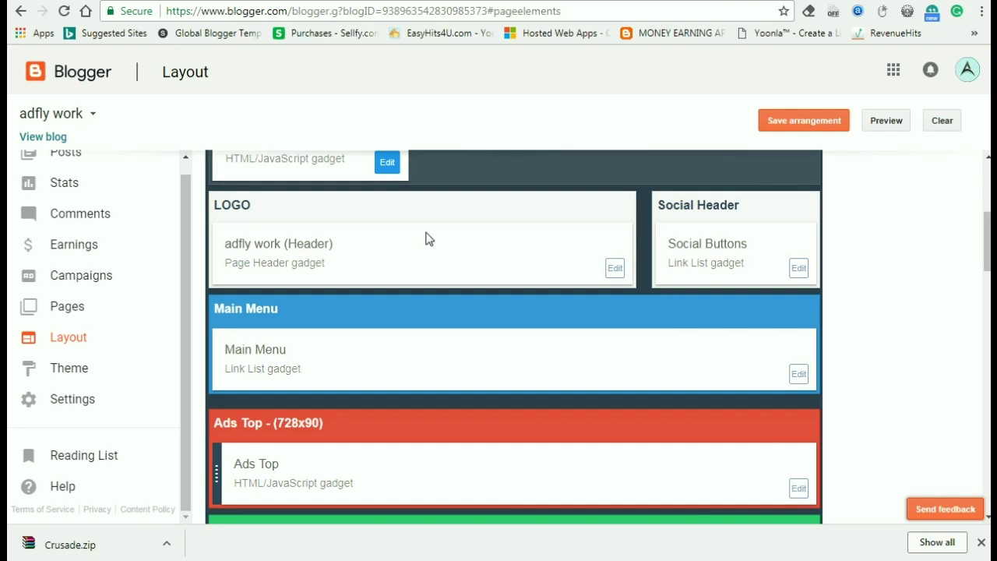
pyautogui.scroll(-4, 427, 239)
pyautogui.scroll(4, 668, 280)
pyautogui.click(799, 374)
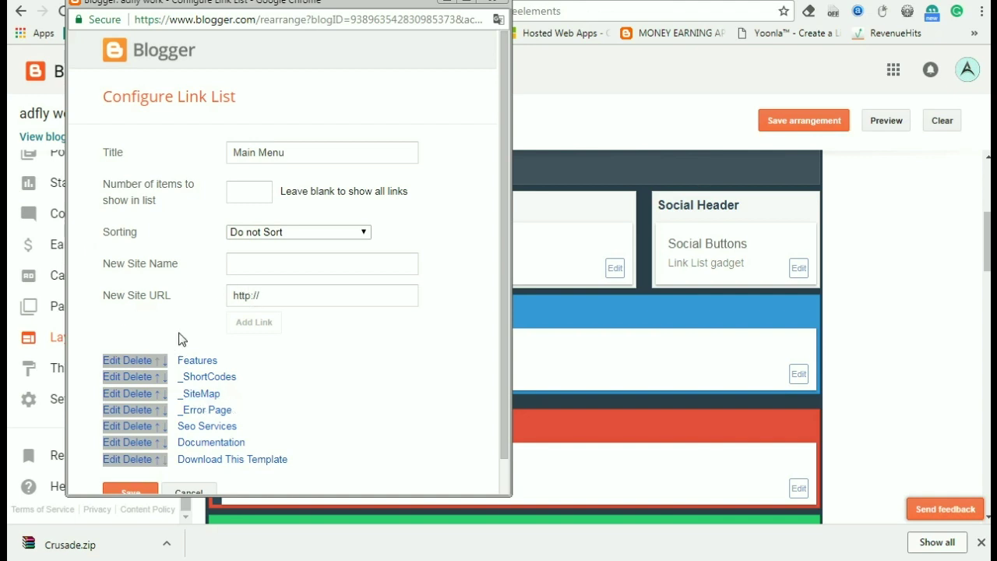
# Step: Delete every existing link from the Main Menu link list, from Features through Download This Template
pyautogui.click(138, 359)
pyautogui.click(138, 360)
pyautogui.click(138, 360)
pyautogui.click(138, 359)
pyautogui.click(137, 359)
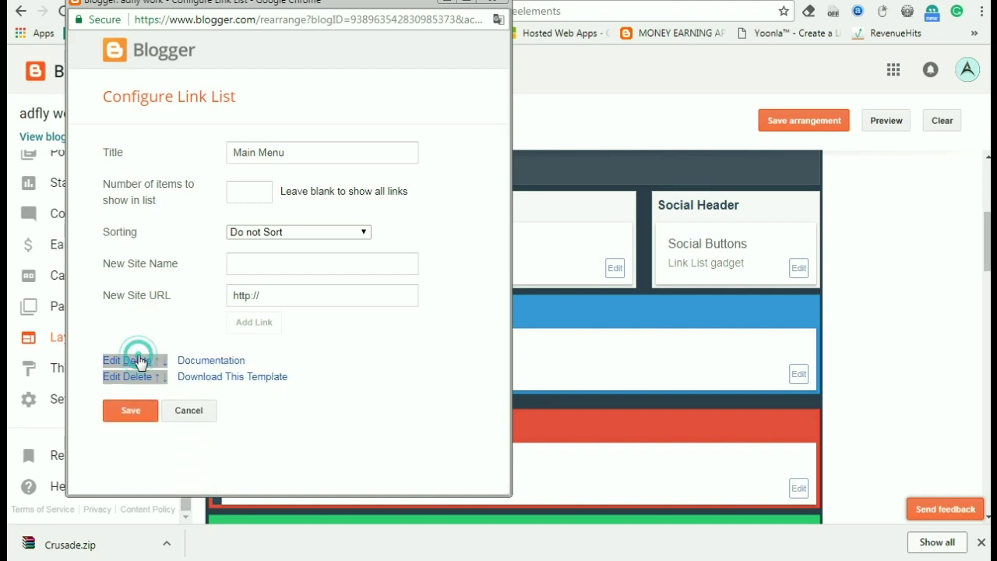
pyautogui.click(138, 360)
pyautogui.click(138, 360)
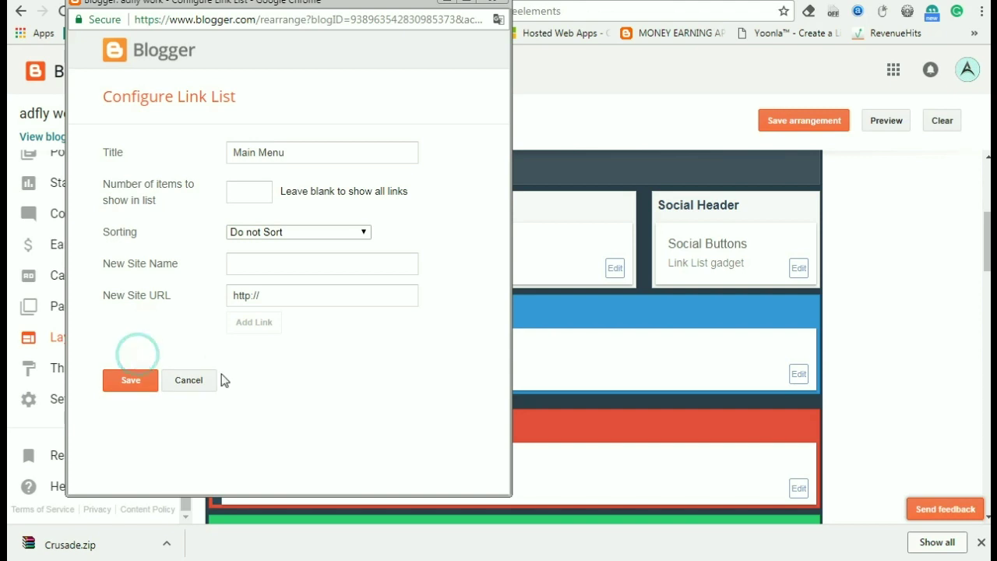
# Step: Enter "Blooger tip" as the new site name in the Main Menu link list
pyautogui.click(238, 269)
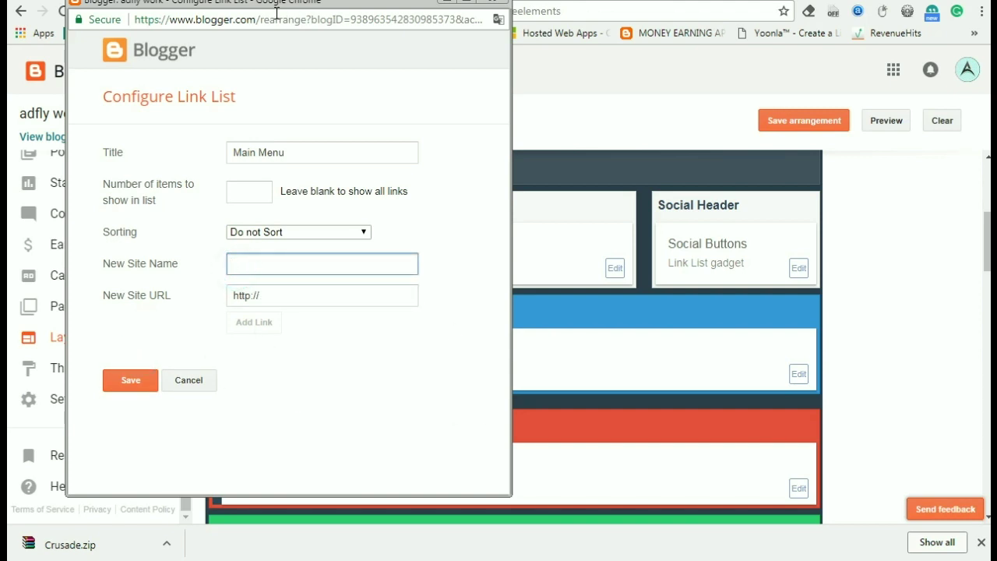
pyautogui.moveTo(263, 11); pyautogui.dragTo(536, 76)
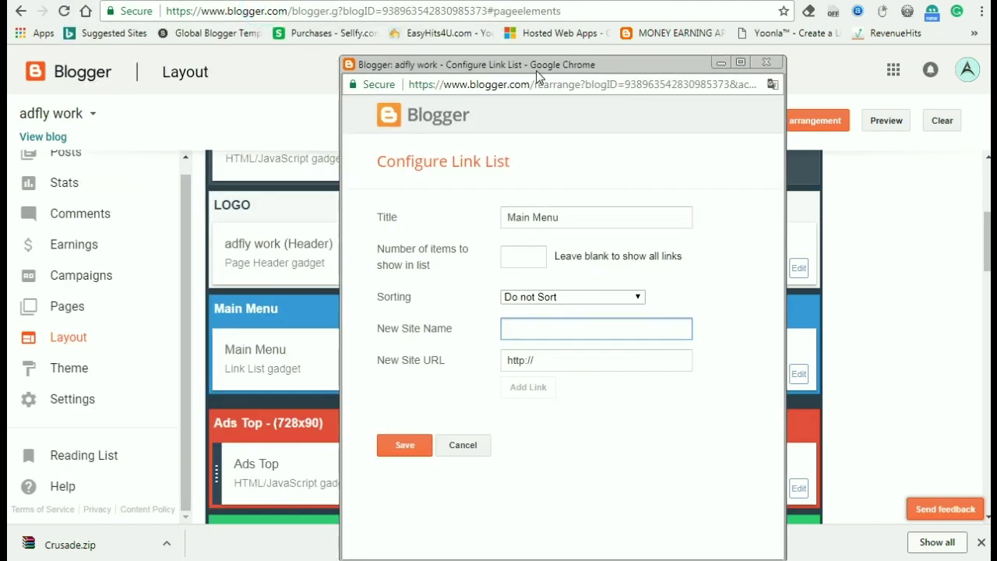
pyautogui.click(524, 328)
pyautogui.write('Blogger')
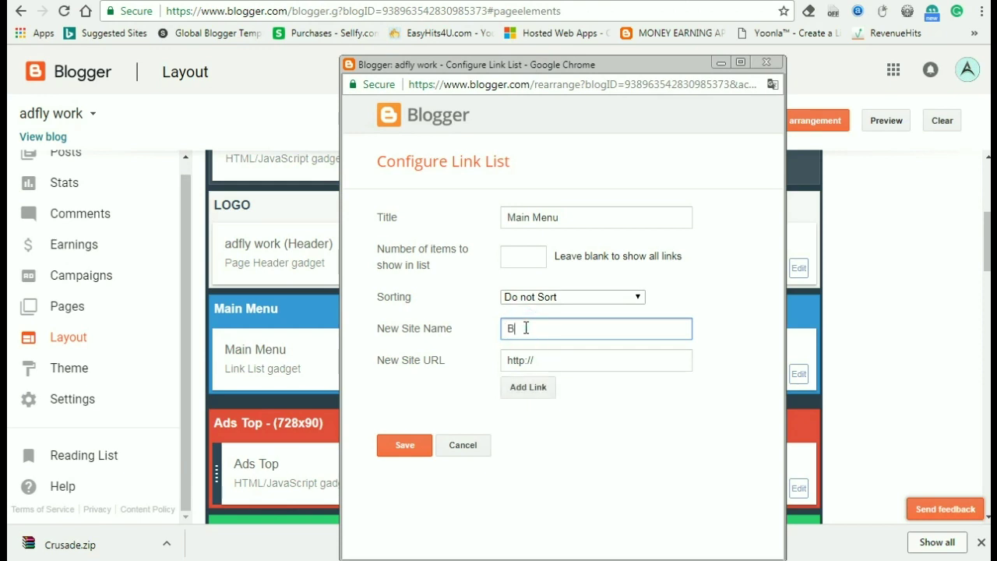
pyautogui.write(' tip')
pyautogui.moveTo(571, 72); pyautogui.dragTo(561, 78)
pyautogui.click(543, 366)
pyautogui.moveTo(543, 366); pyautogui.dragTo(479, 376)
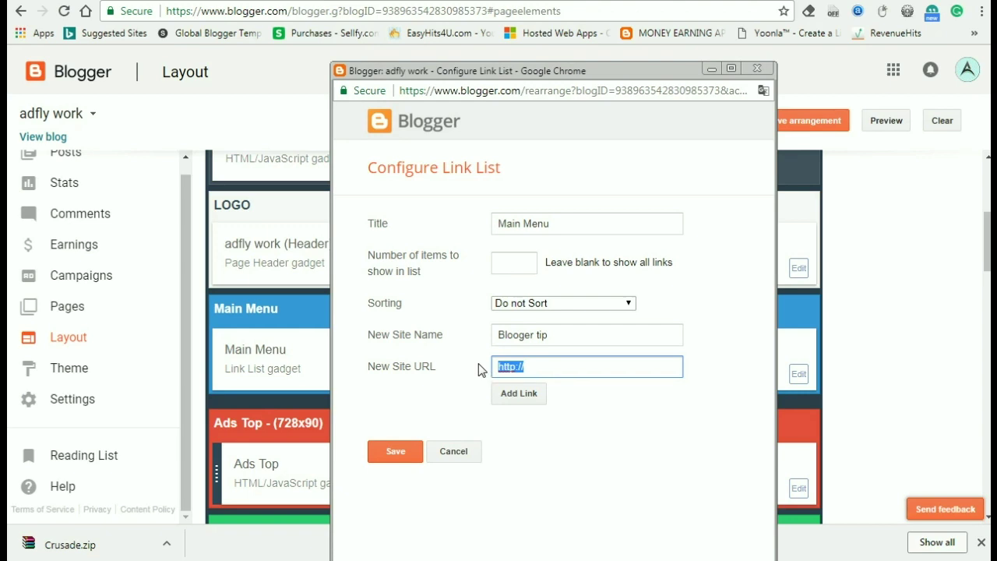
# Step: Minimize the link list window and open the blog's list of all posts
pyautogui.click(582, 363)
pyautogui.click(711, 71)
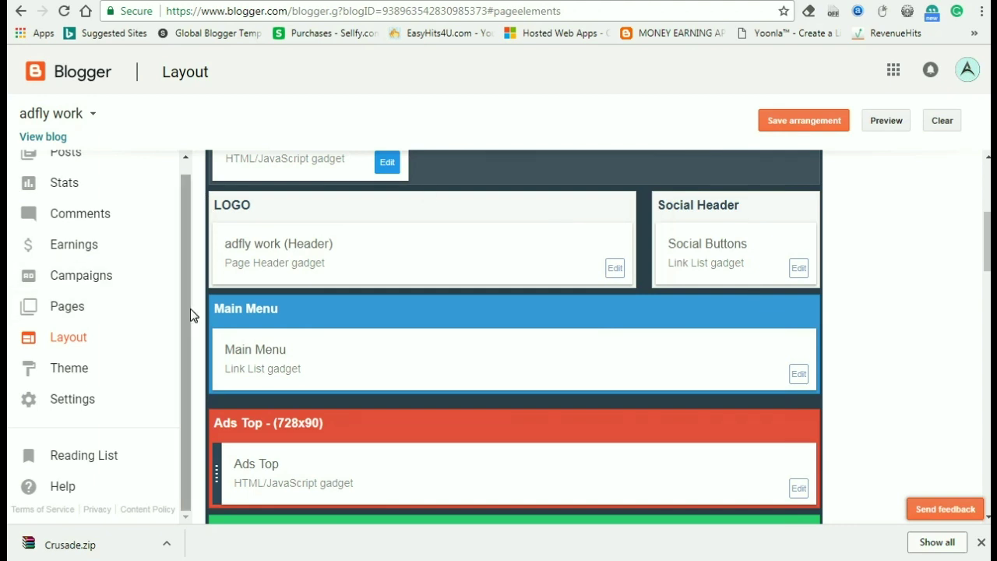
pyautogui.scroll(1, 190, 308)
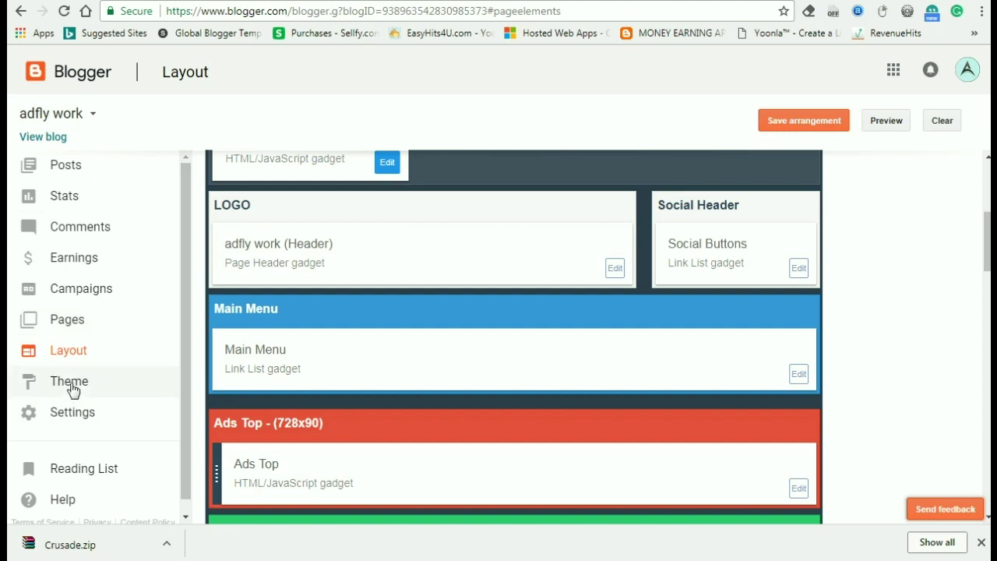
pyautogui.scroll(4, 289, 366)
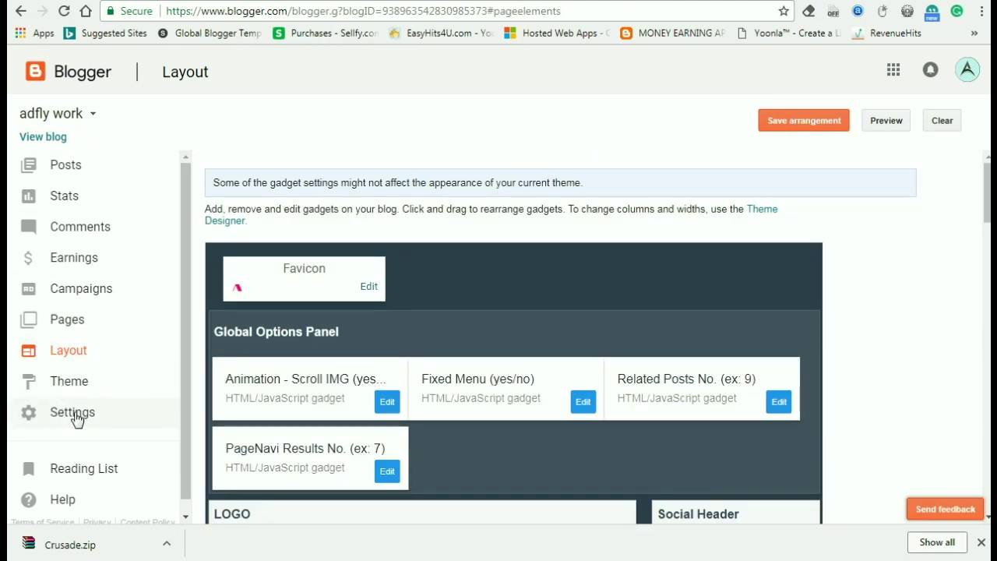
pyautogui.click(67, 165)
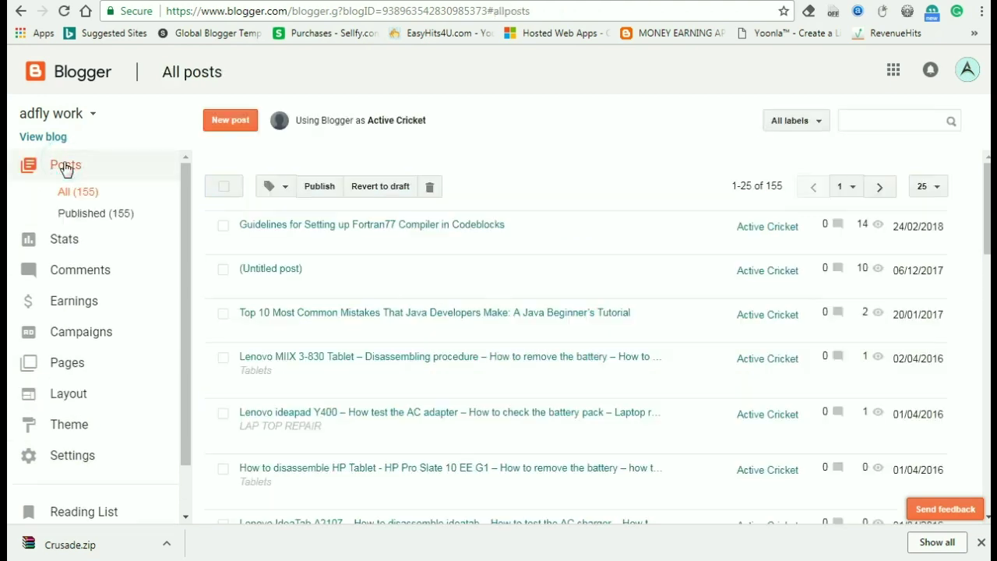
# Step: Apply a new label "Blogger" to the Fortran77 Compiler guidelines post and the Top 10 Java mistakes post
pyautogui.click(222, 227)
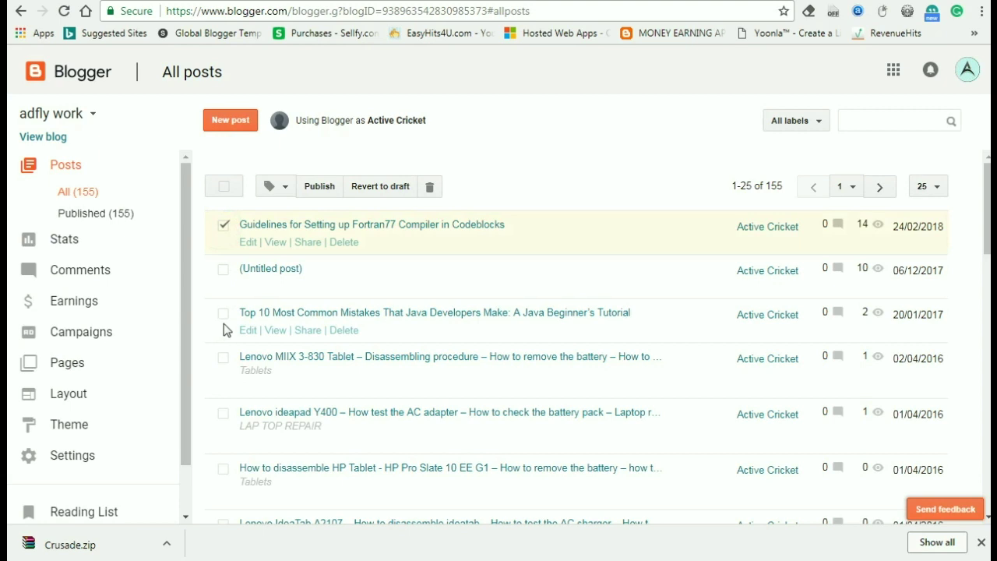
pyautogui.click(223, 313)
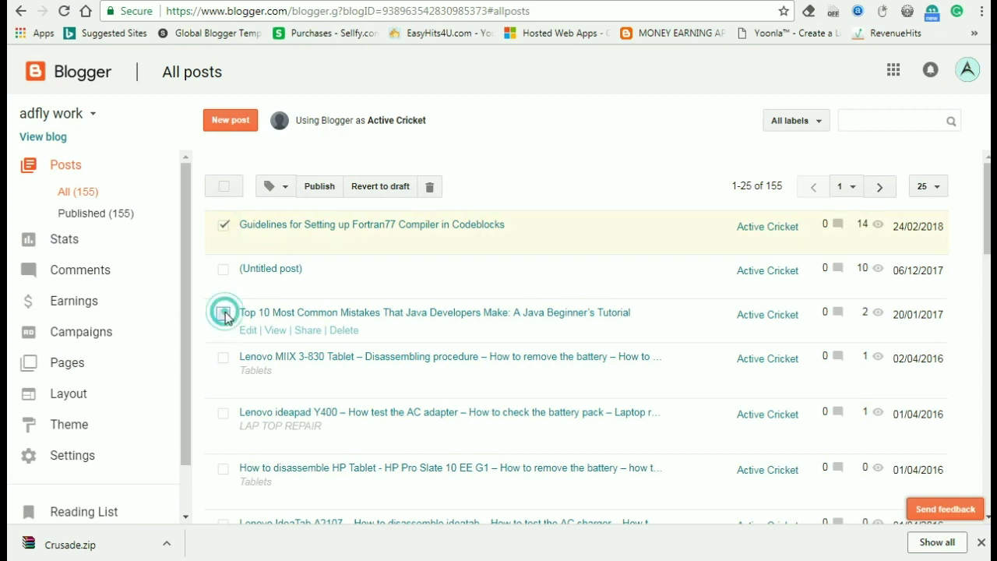
pyautogui.click(285, 193)
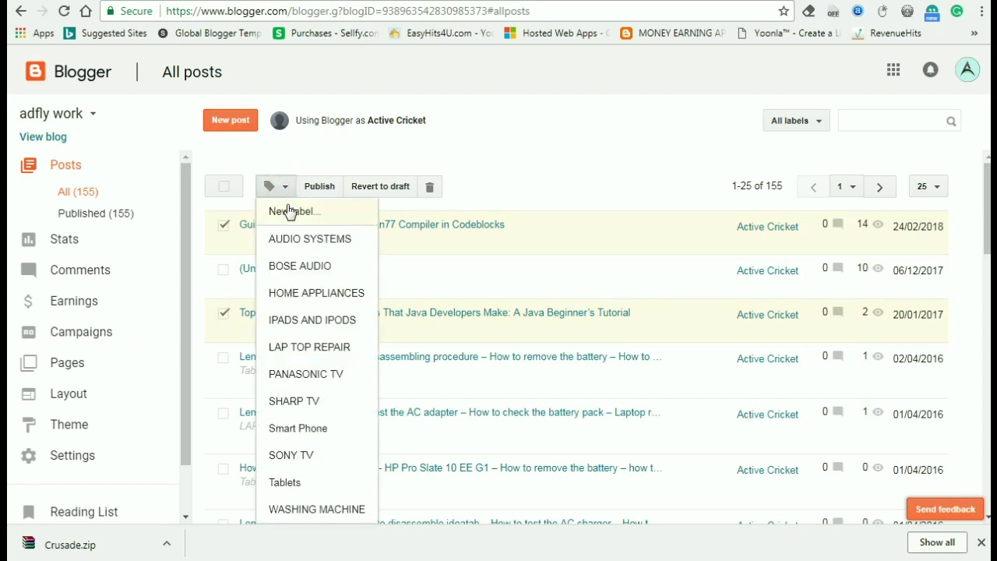
pyautogui.click(288, 211)
pyautogui.click(409, 84)
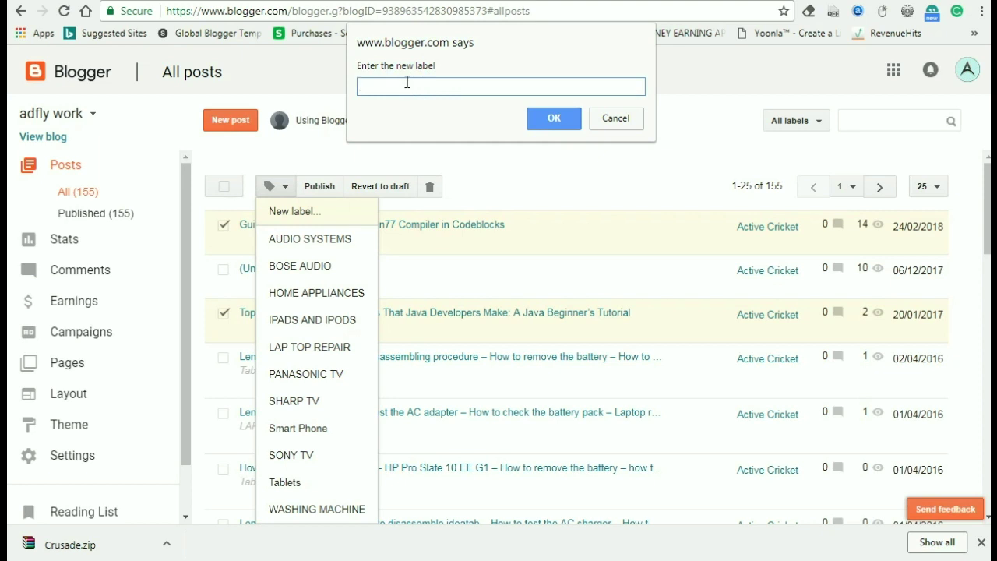
pyautogui.write('Blooger')
pyautogui.press('BackSpace')
pyautogui.press('BackSpace')
pyautogui.write('gg')
pyautogui.click(552, 118)
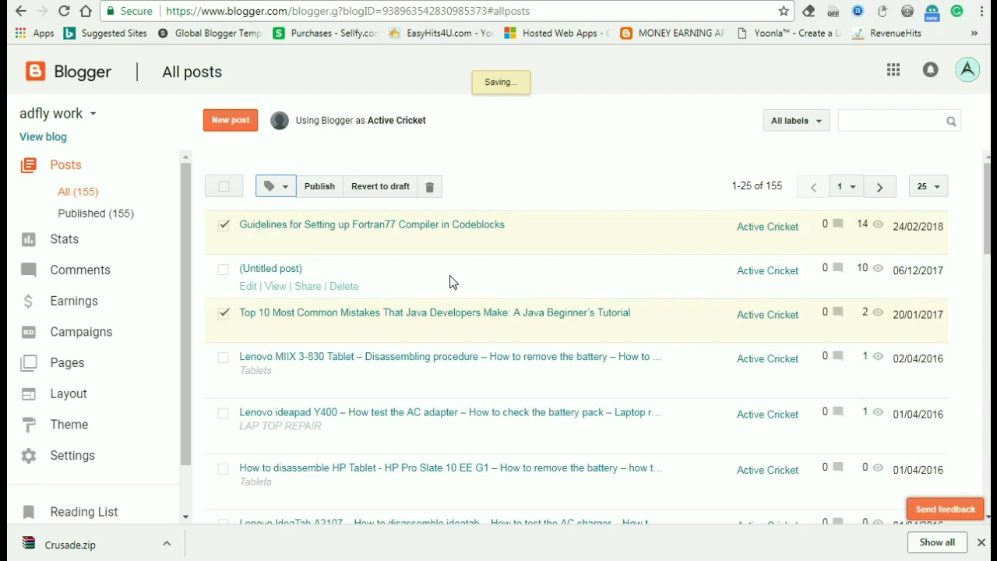
# Step: View the published Fortran77 Compiler guidelines post and copy the link address of its Blogger tag
pyautogui.click(256, 326)
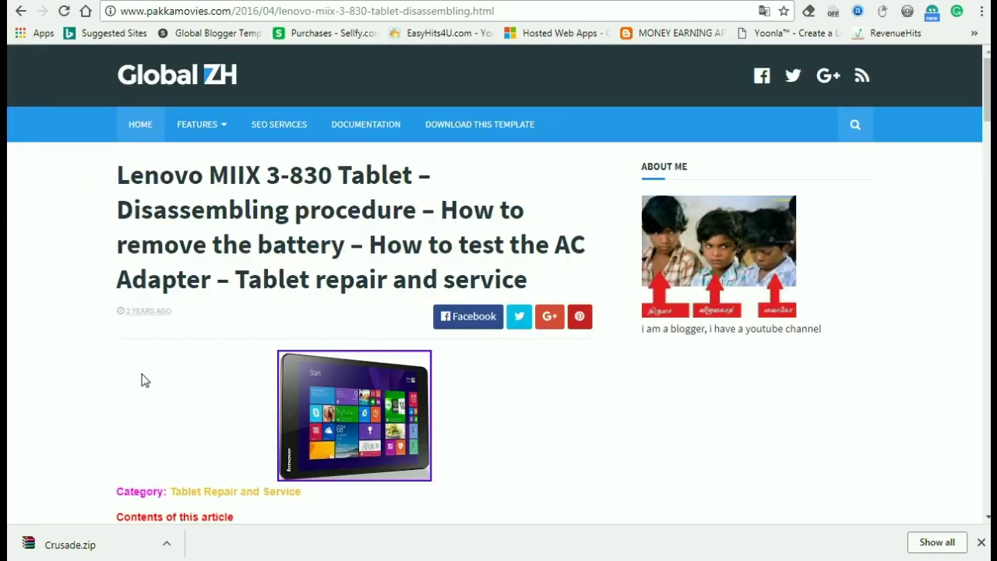
pyautogui.scroll(-10, 142, 379)
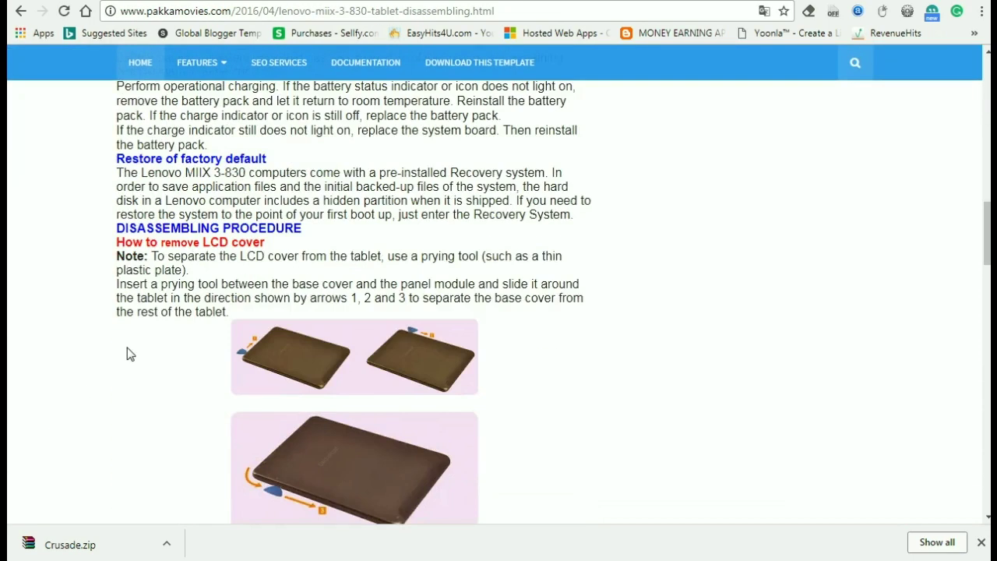
pyautogui.scroll(-11, 129, 358)
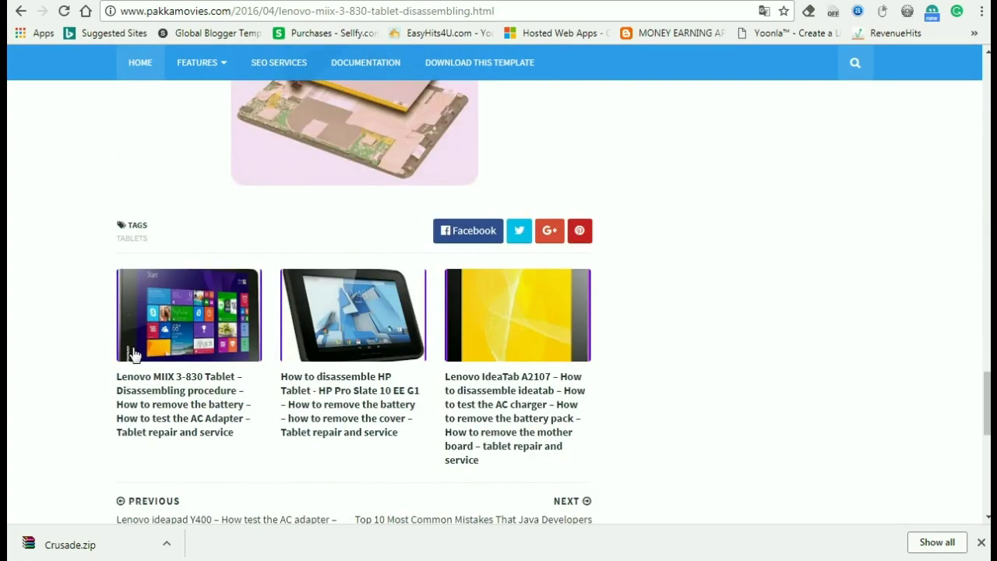
pyautogui.scroll(3, 133, 351)
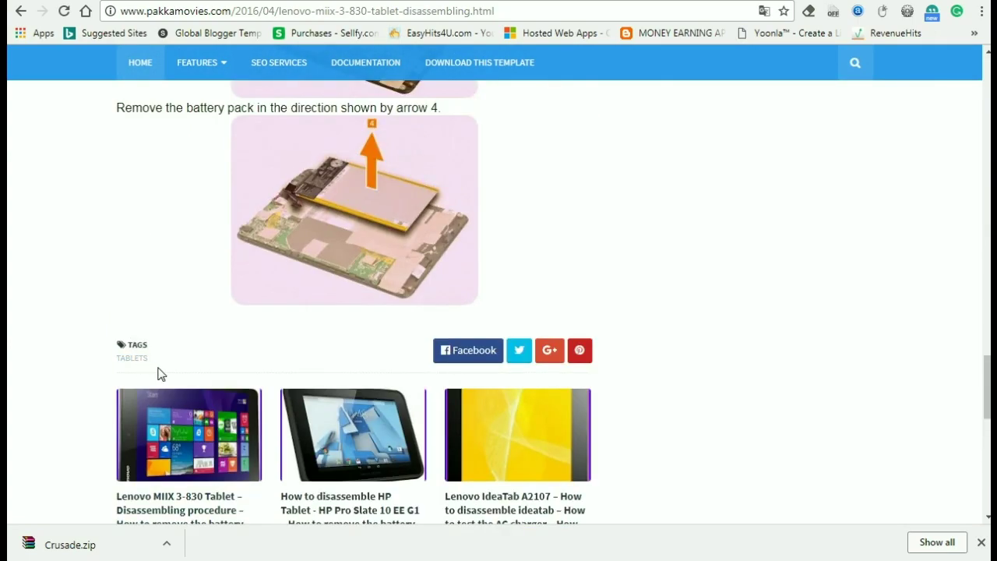
pyautogui.scroll(5, 159, 370)
pyautogui.scroll(10, 156, 367)
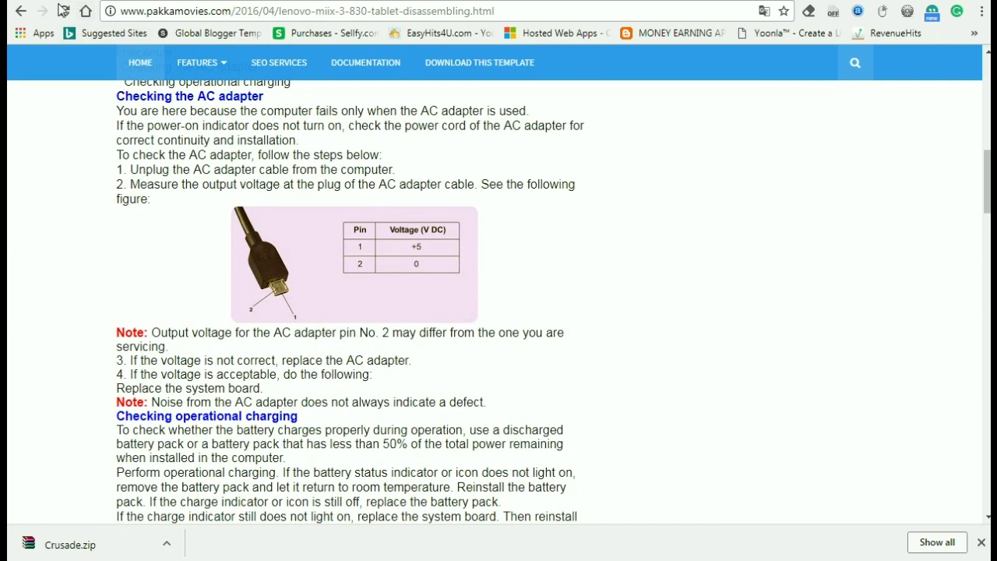
pyautogui.click(64, 12)
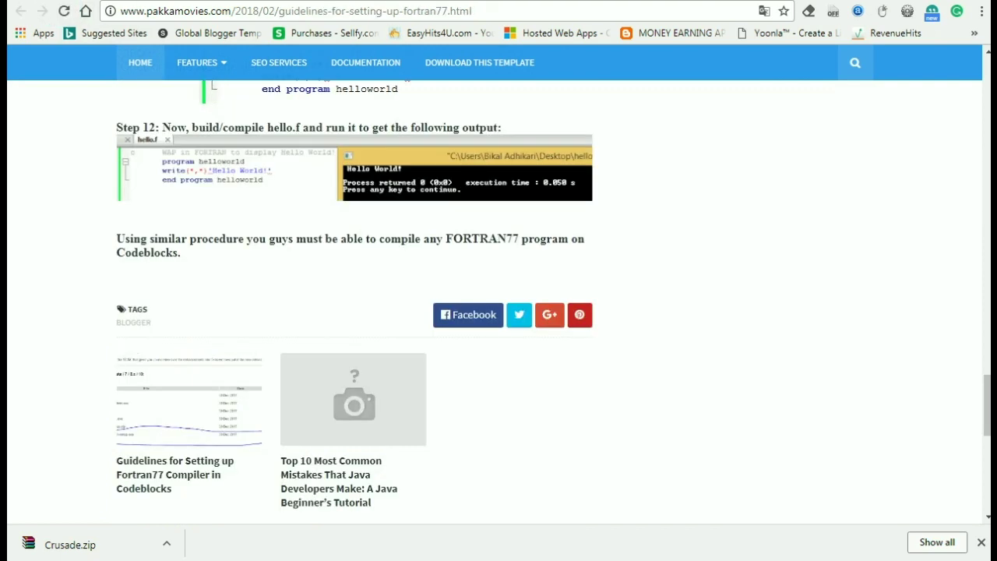
pyautogui.rightClick(131, 329)
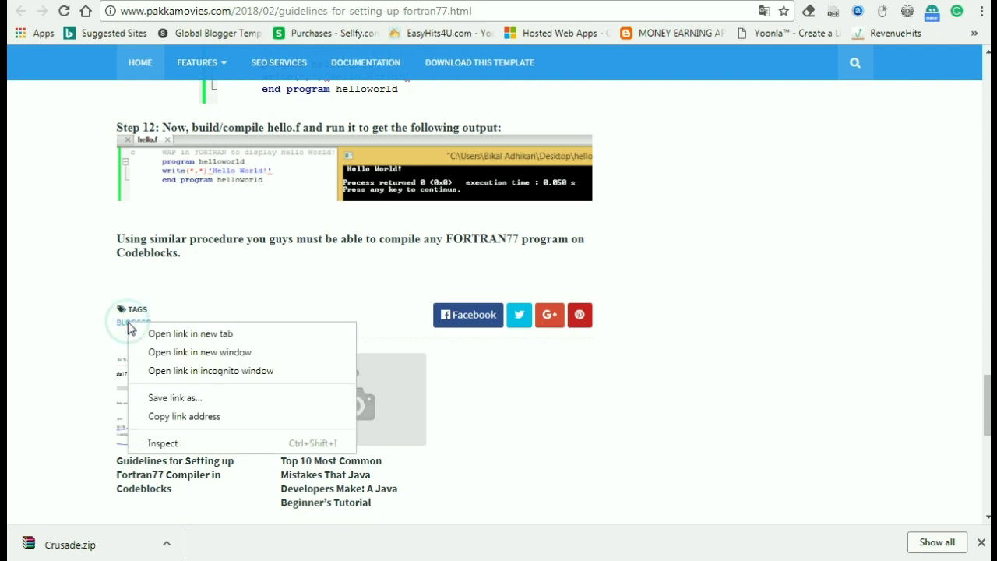
pyautogui.click(176, 417)
# Step: Replace the new site URL with the copied Blogger label link ending in search/label/Blogger?&max-results=7 and add the "Blooger tip" link to the Main Menu list
pyautogui.hotkey('ctrl', 'Tab')
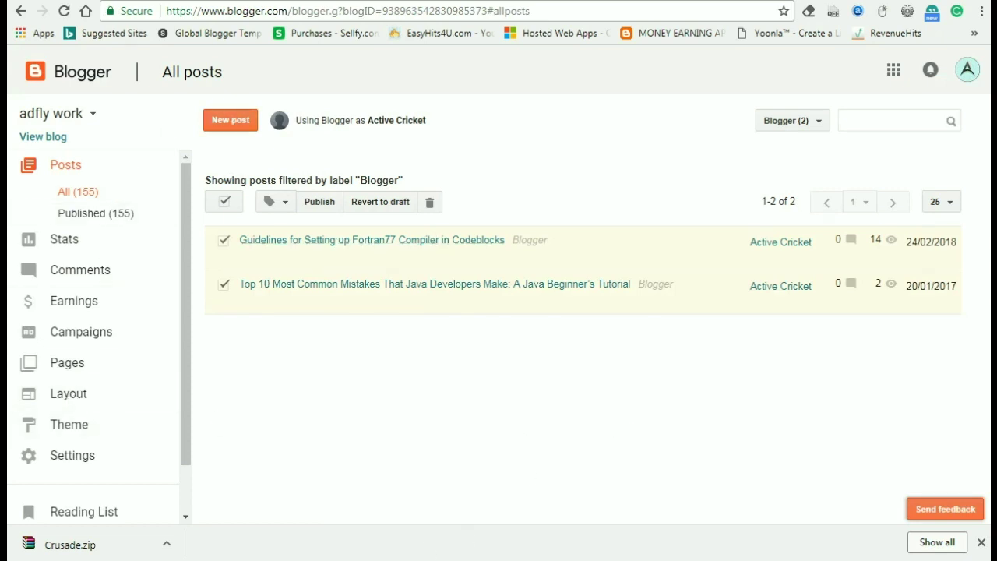
pyautogui.click(366, 543)
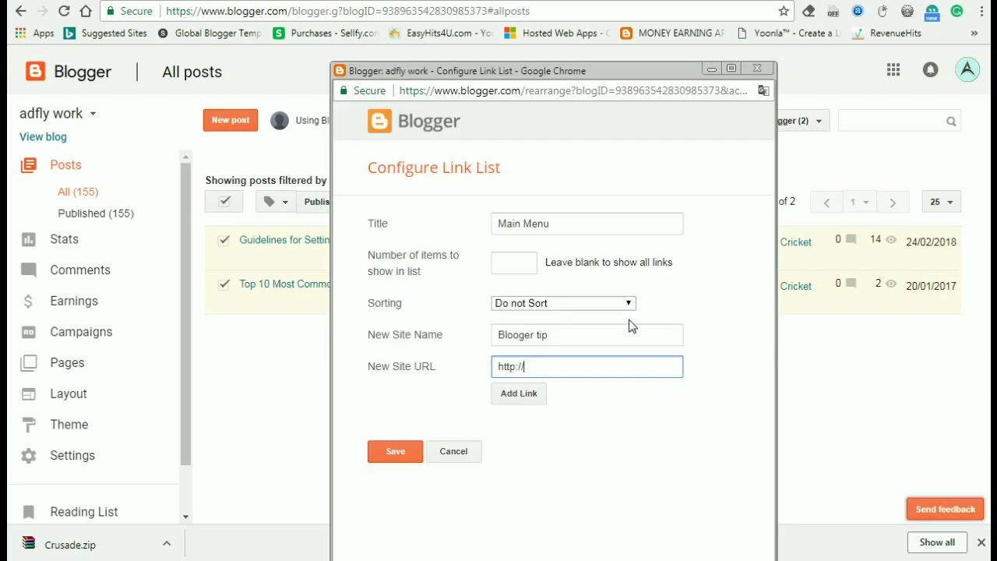
pyautogui.moveTo(558, 367); pyautogui.dragTo(485, 368)
pyautogui.hotkey('ctrl', 'v')
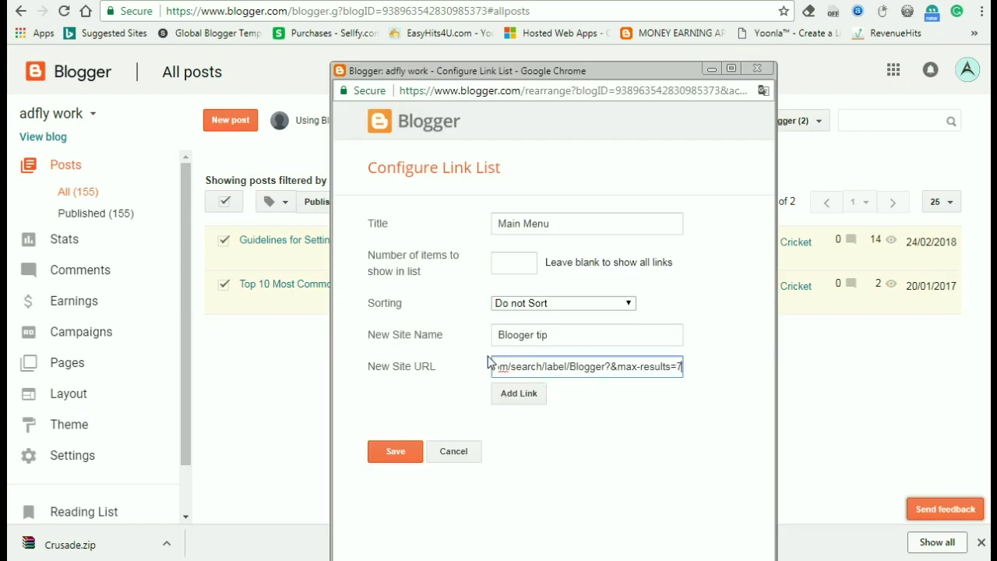
pyautogui.click(514, 396)
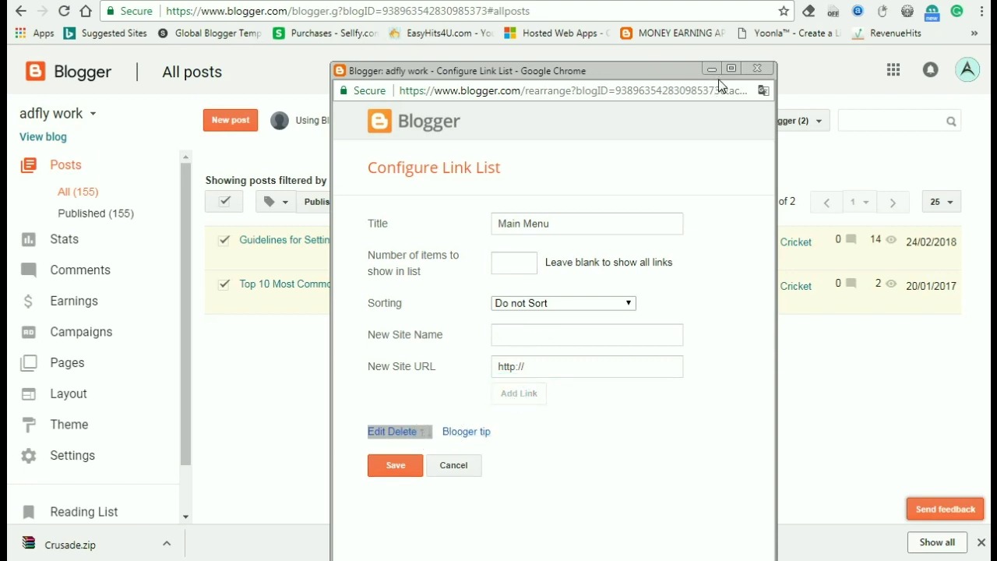
# Step: Save the Main Menu link list and open the blog's layout page
pyautogui.click(389, 468)
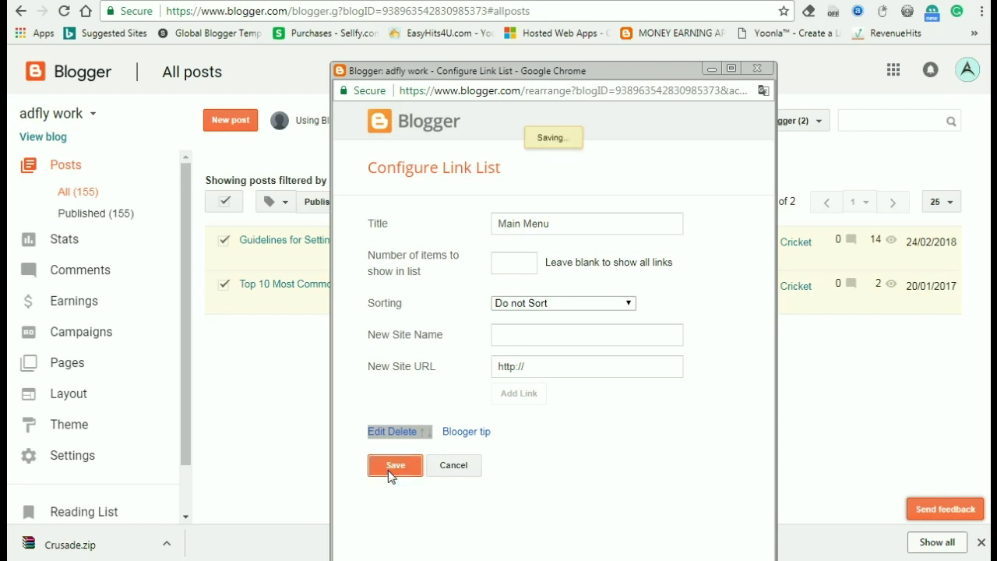
pyautogui.click(78, 392)
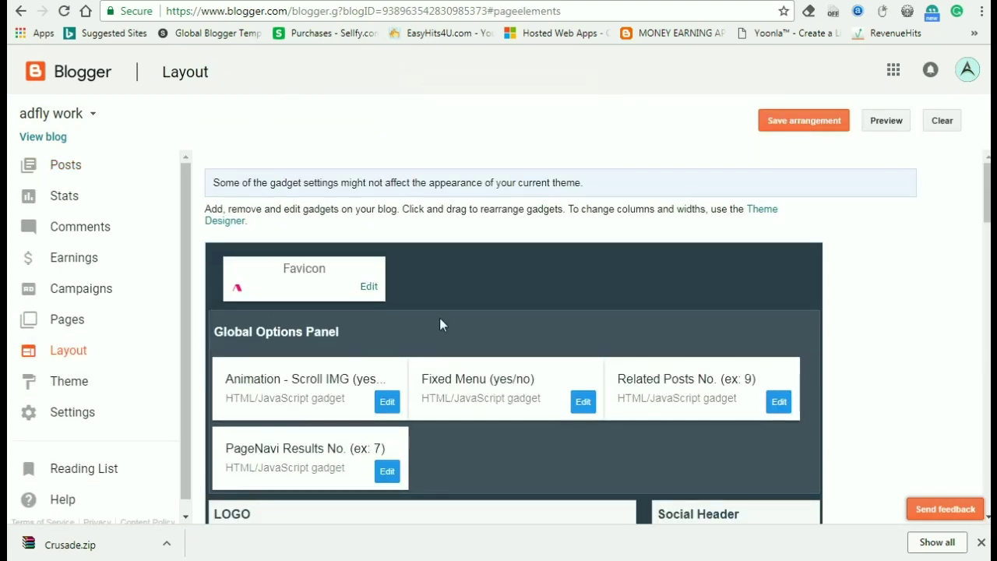
pyautogui.scroll(-3, 440, 322)
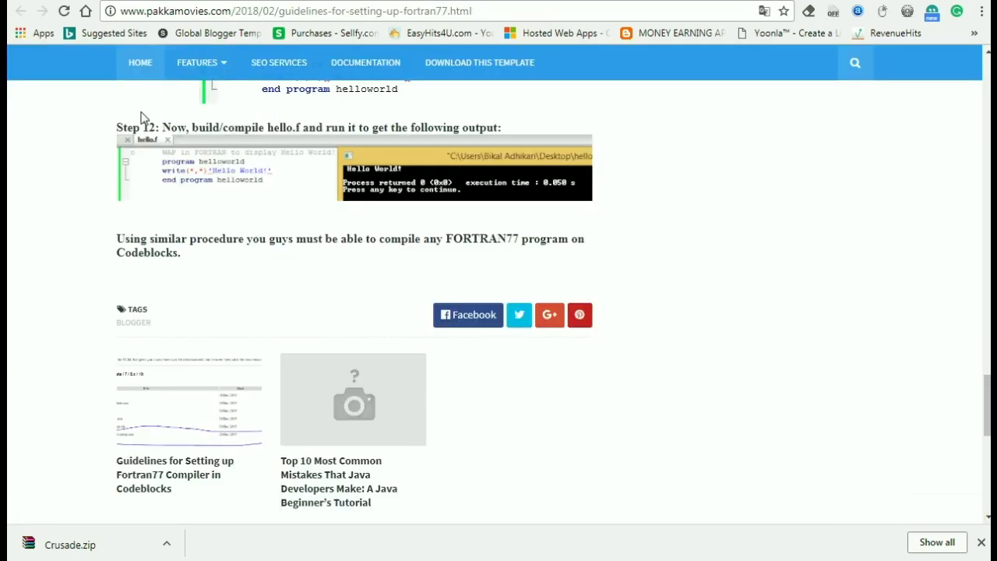
# Step: Reload the published Fortran77 Compiler post and follow the Blooger Tip entry in the blog's main menu
pyautogui.click(65, 11)
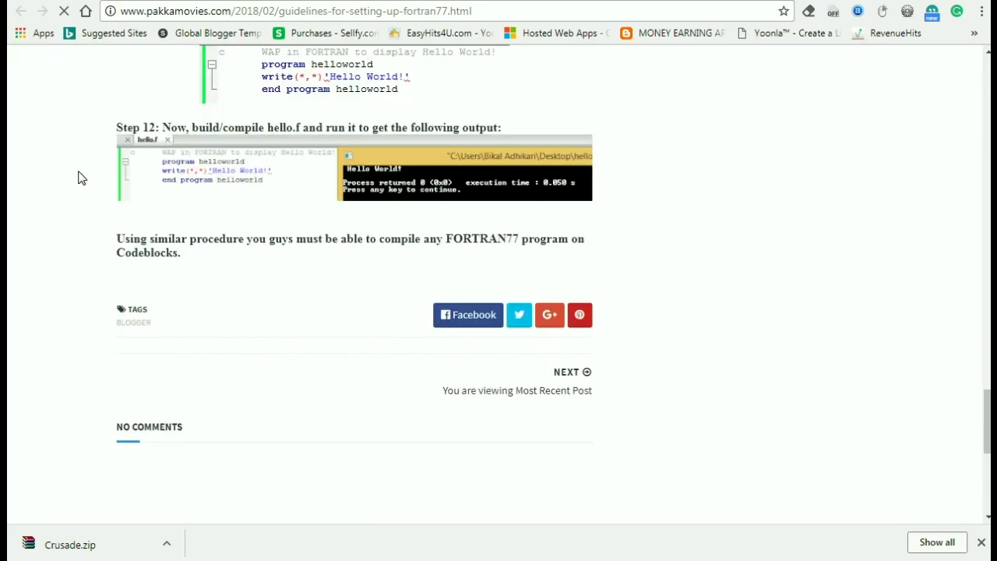
pyautogui.scroll(15, 52, 303)
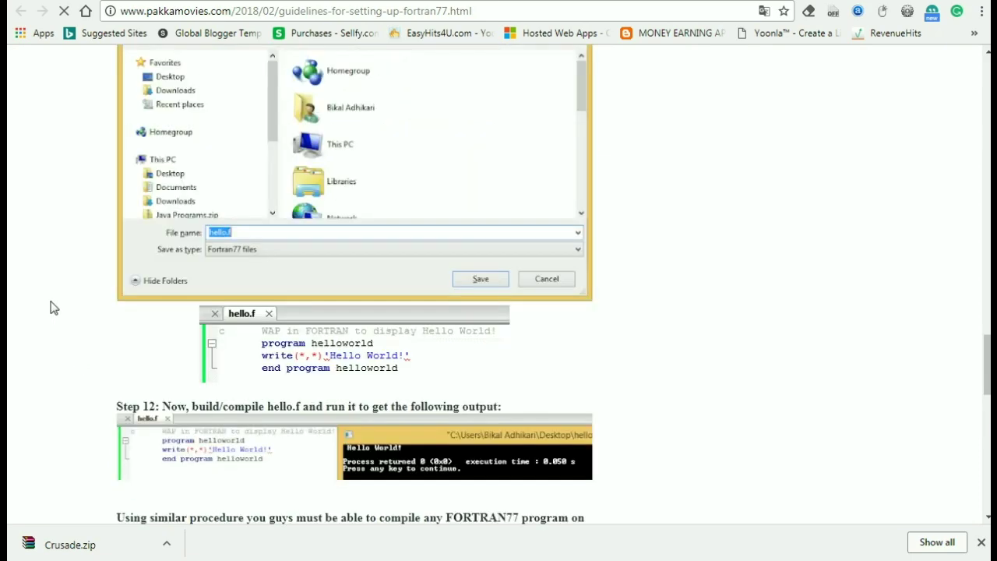
pyautogui.scroll(10, 48, 277)
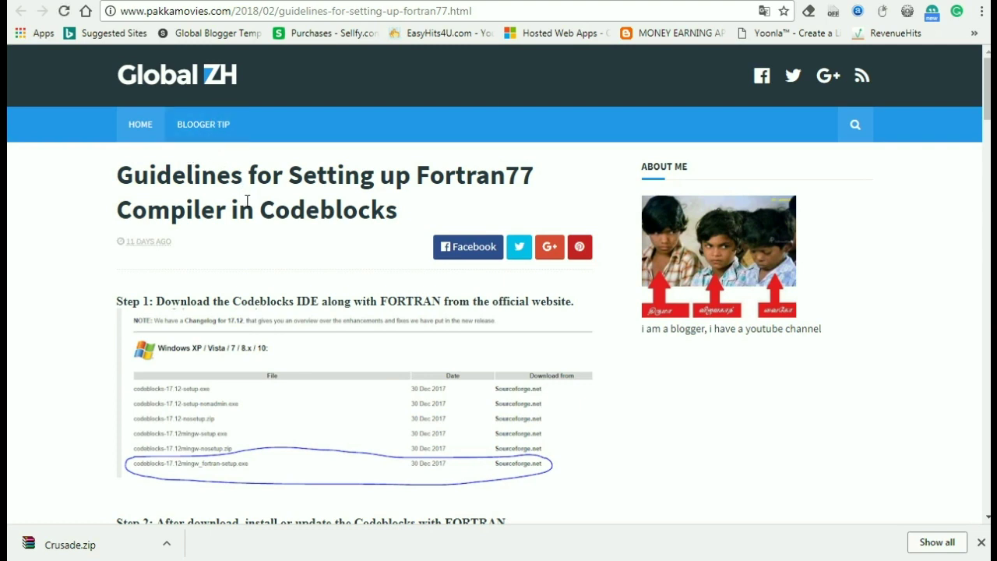
pyautogui.click(208, 129)
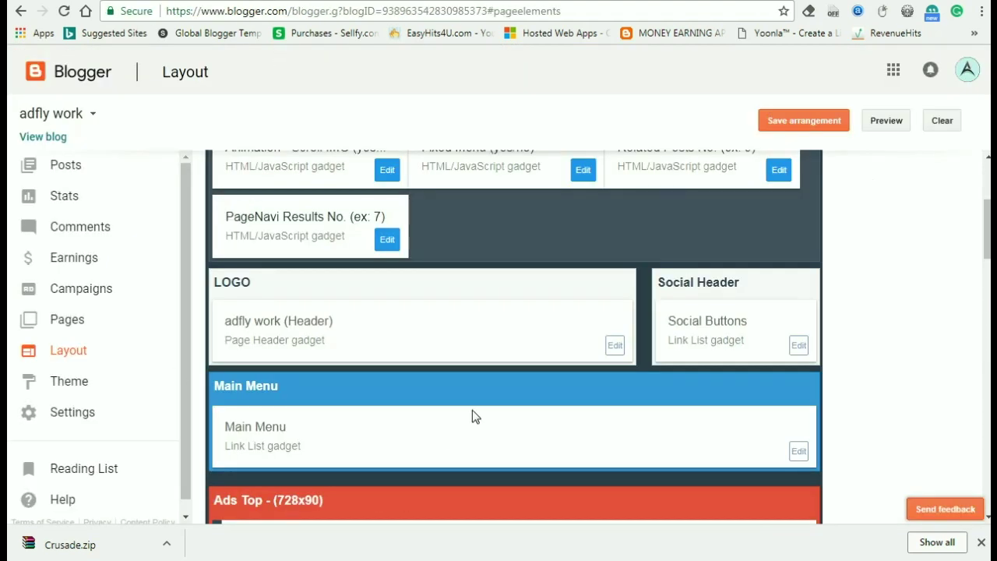
# Step: Open the Main Menu link list from the layout and rename the "Blooger tip" link to "Blogger tips"
pyautogui.click(798, 454)
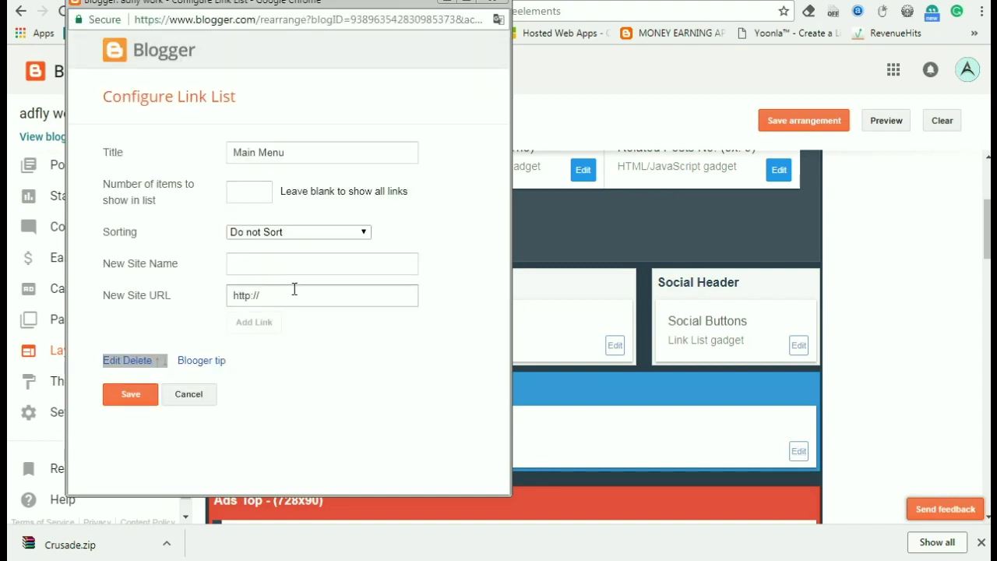
pyautogui.click(261, 259)
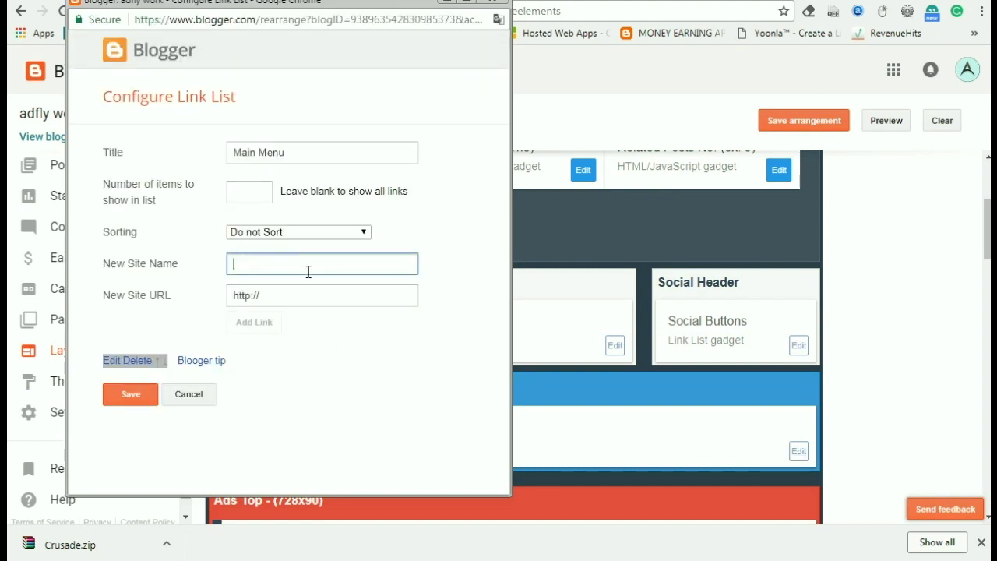
pyautogui.click(332, 411)
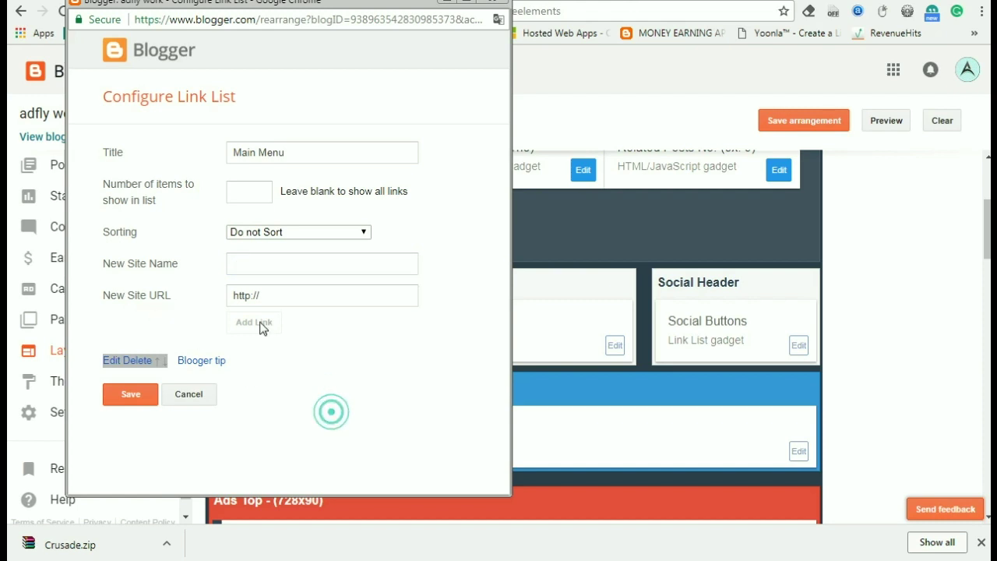
pyautogui.click(111, 362)
pyautogui.click(338, 364)
pyautogui.write('s')
pyautogui.click(285, 367)
pyautogui.press('BackSpace')
pyautogui.write('gger tips')
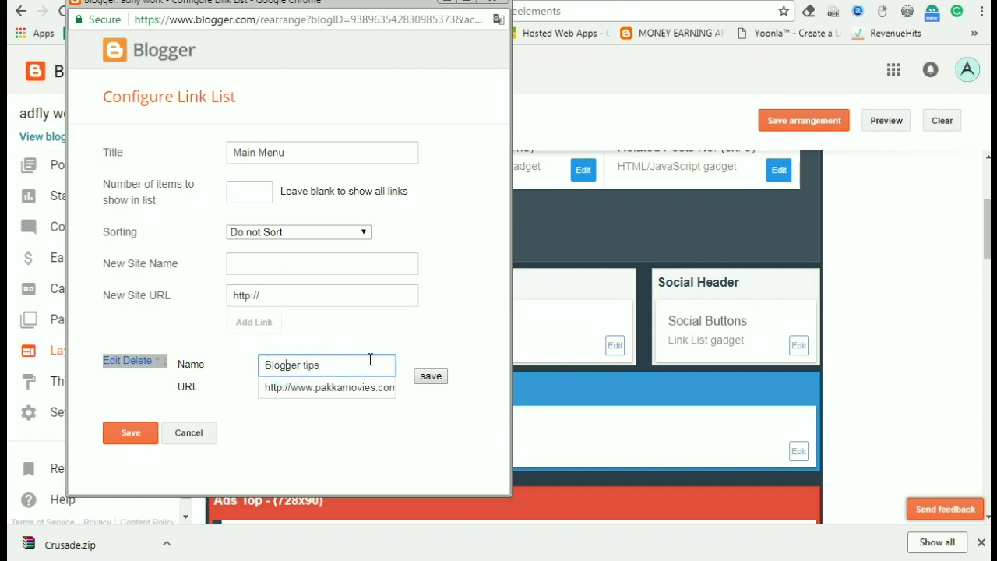
pyautogui.click(424, 376)
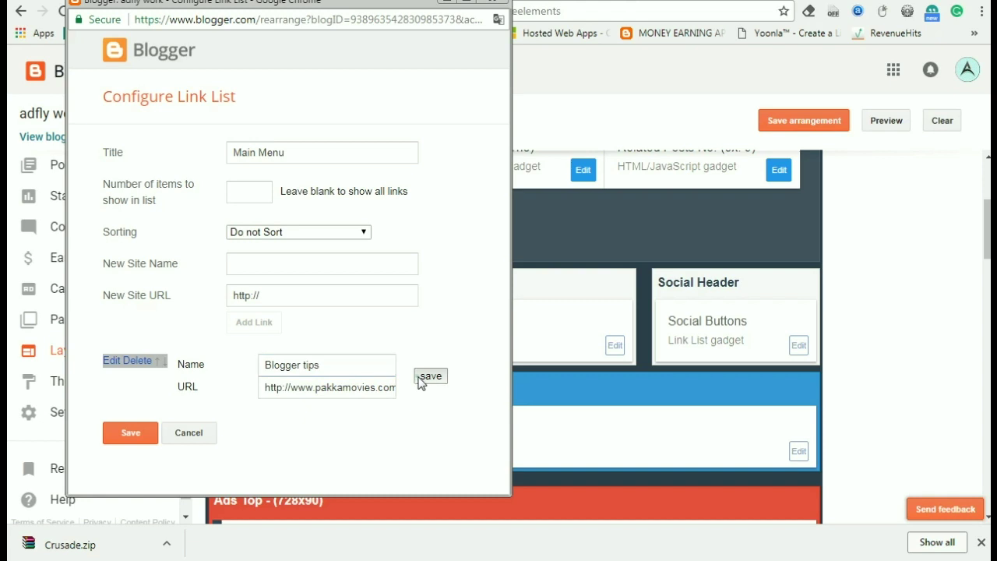
pyautogui.click(253, 263)
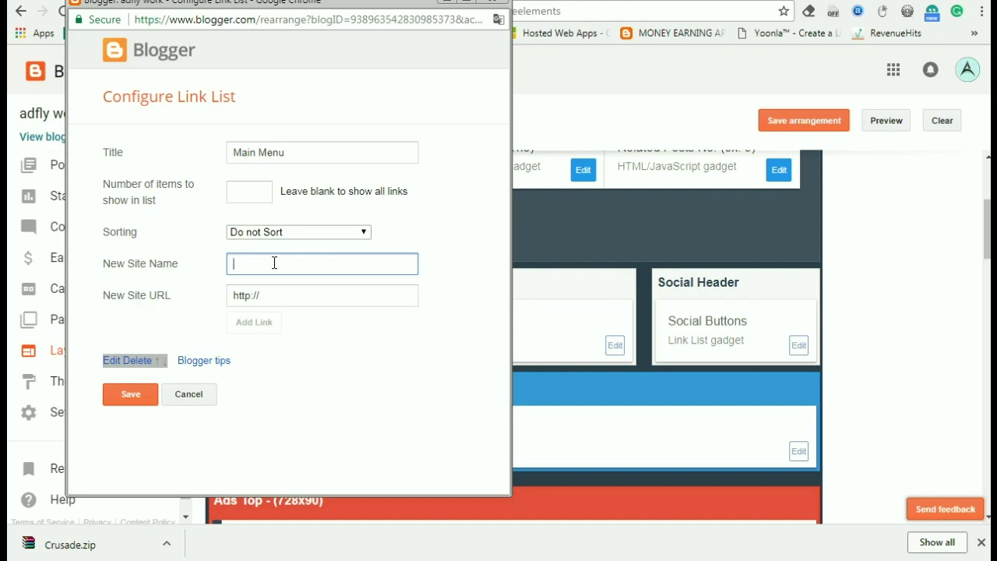
pyautogui.write('SEO')
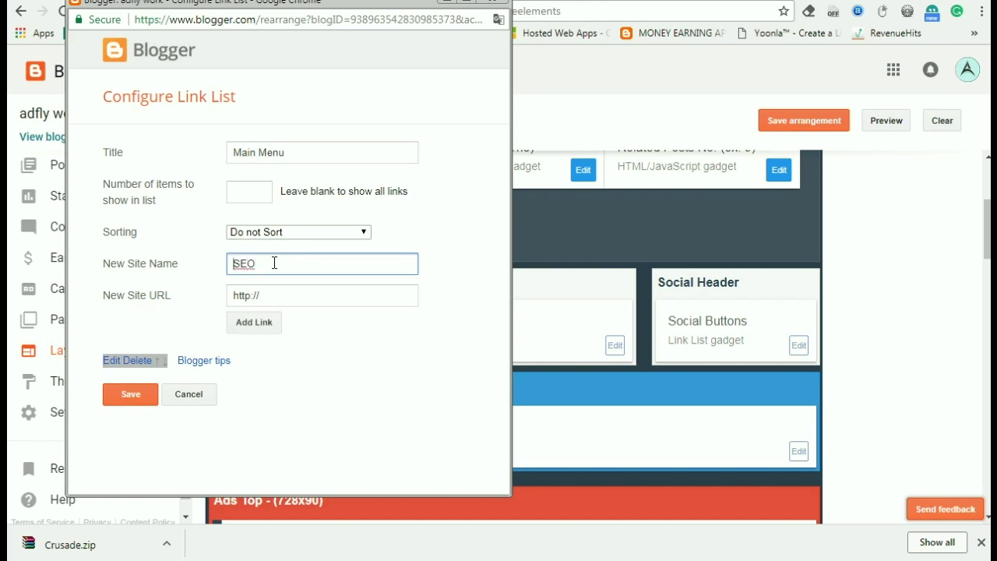
pyautogui.write('_')
pyautogui.click(290, 295)
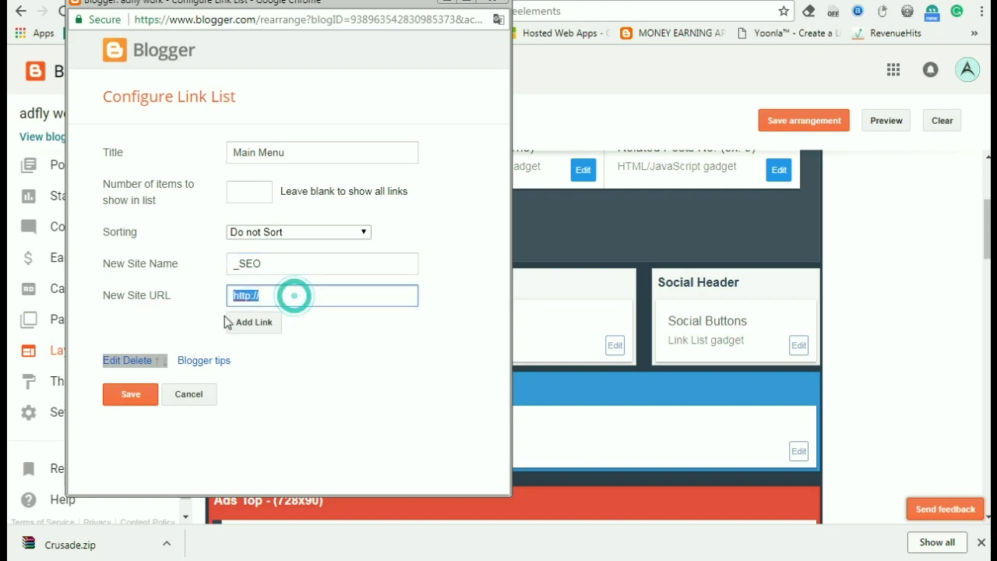
pyautogui.click(312, 303)
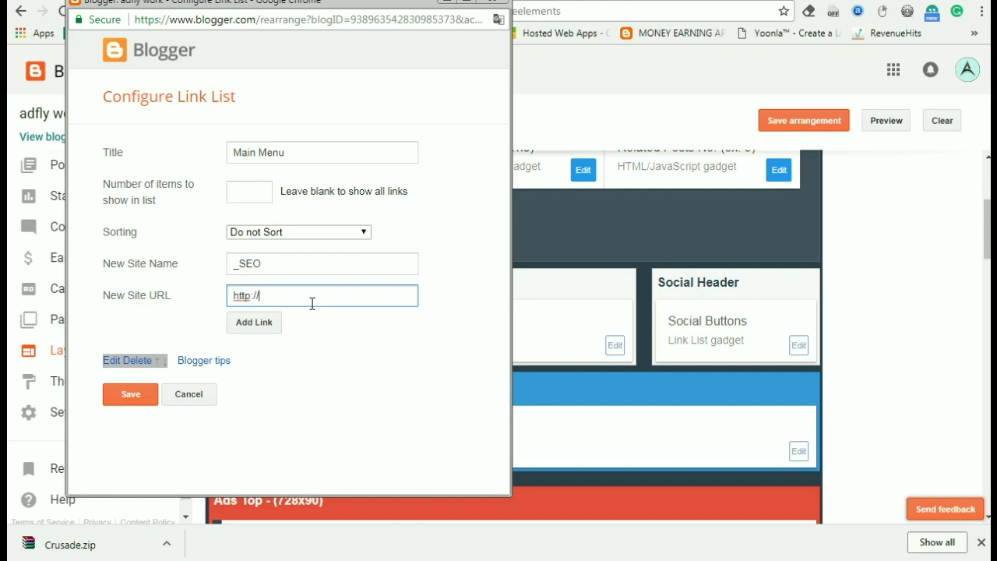
pyautogui.write('www.pakkamovies.com')
pyautogui.click(257, 322)
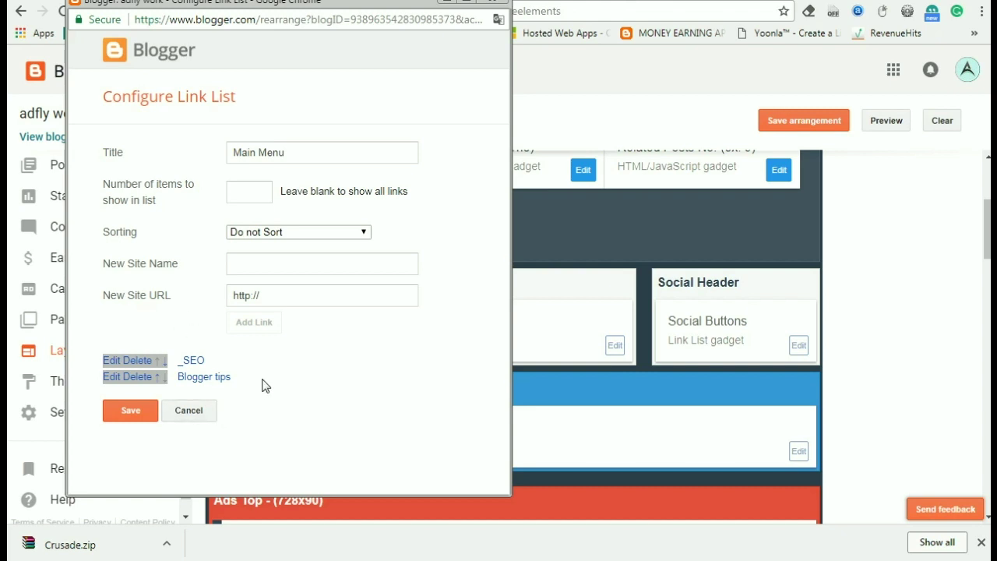
pyautogui.click(164, 362)
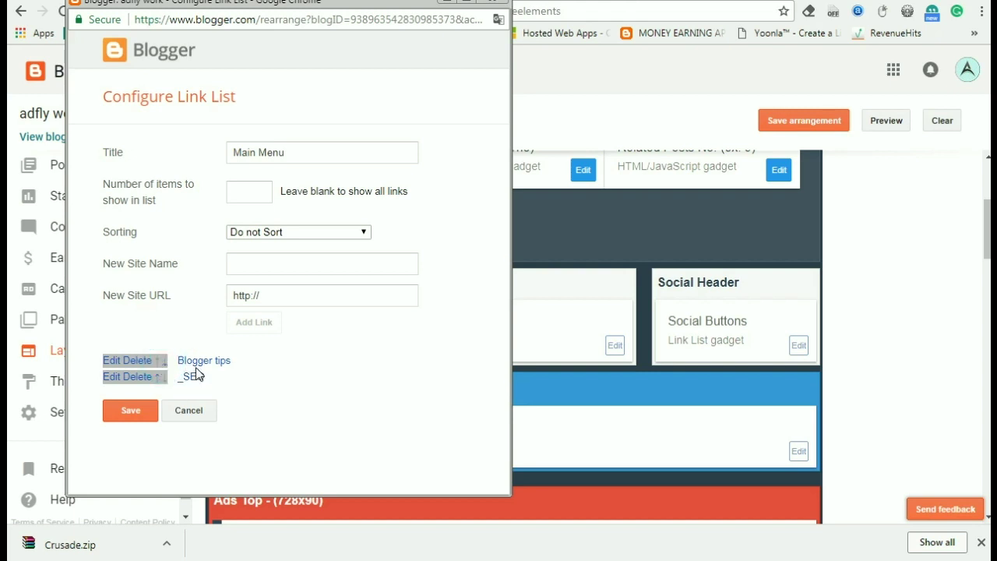
# Step: Add a link named "movies" with the placeholder URL "#" to the Main Menu list
pyautogui.click(269, 261)
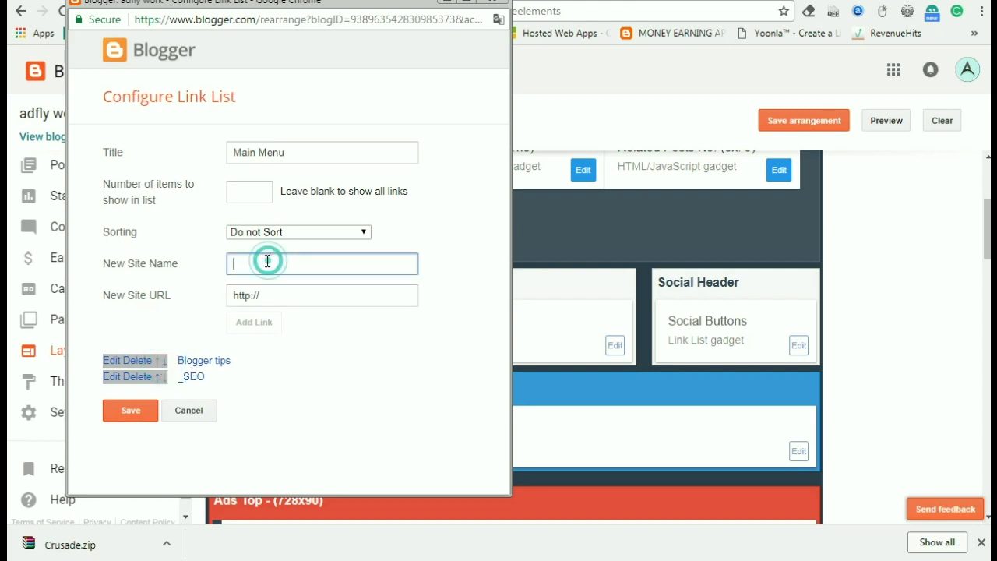
pyautogui.write('movies')
pyautogui.press('Tab')
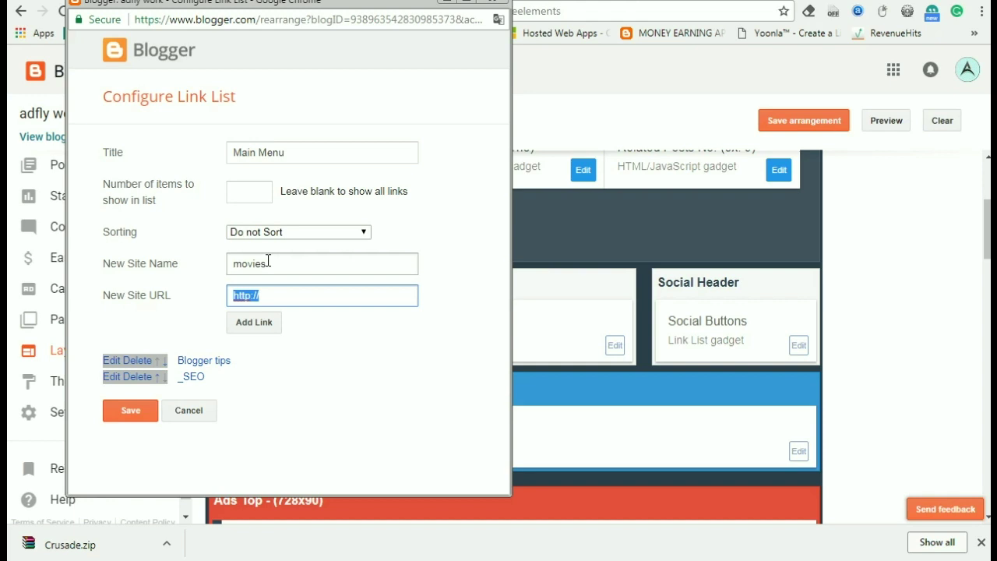
pyautogui.write('#')
pyautogui.click(272, 317)
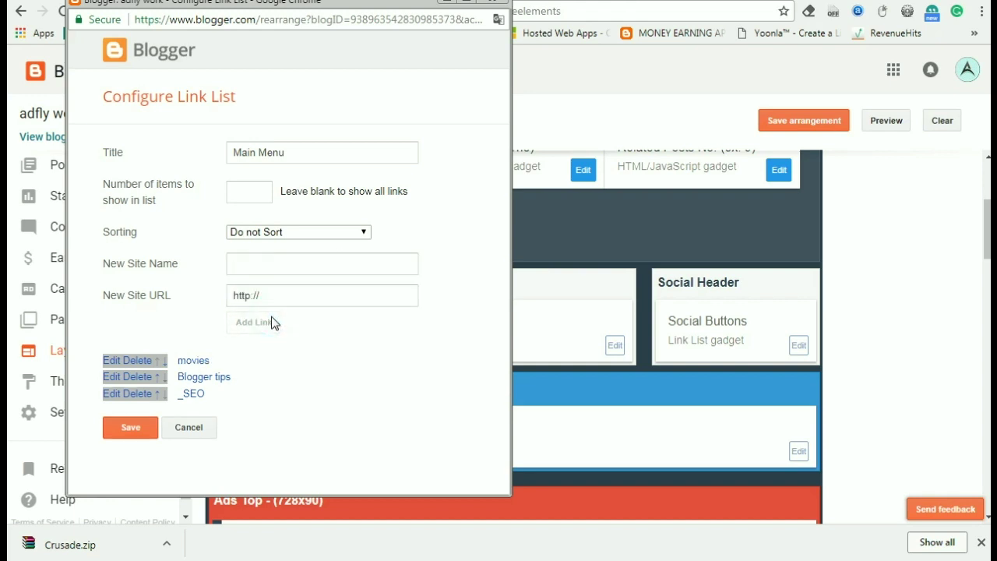
# Step: Place the "movies" link above "Blogger tips", and save the link list and the layout arrangement
pyautogui.click(165, 361)
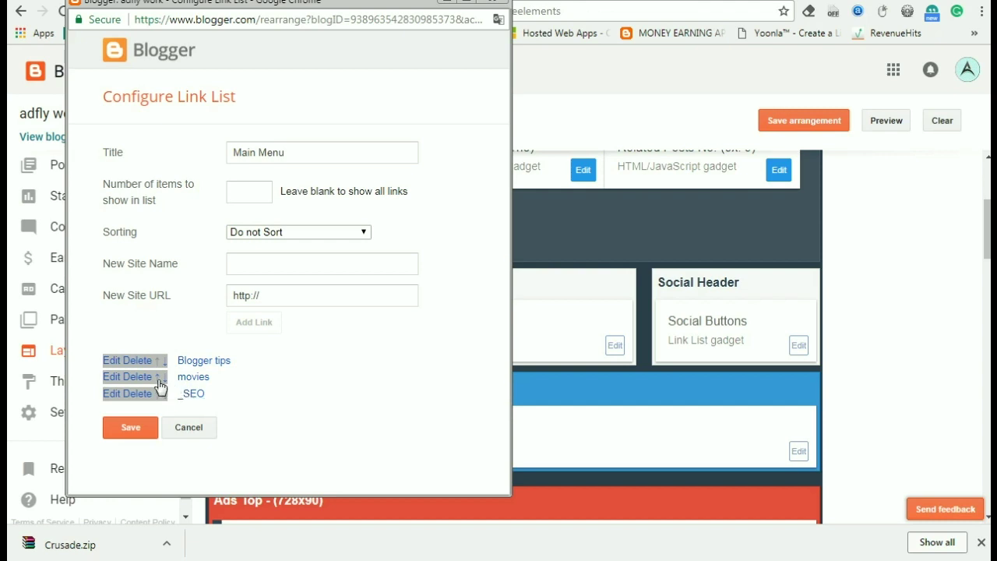
pyautogui.click(156, 379)
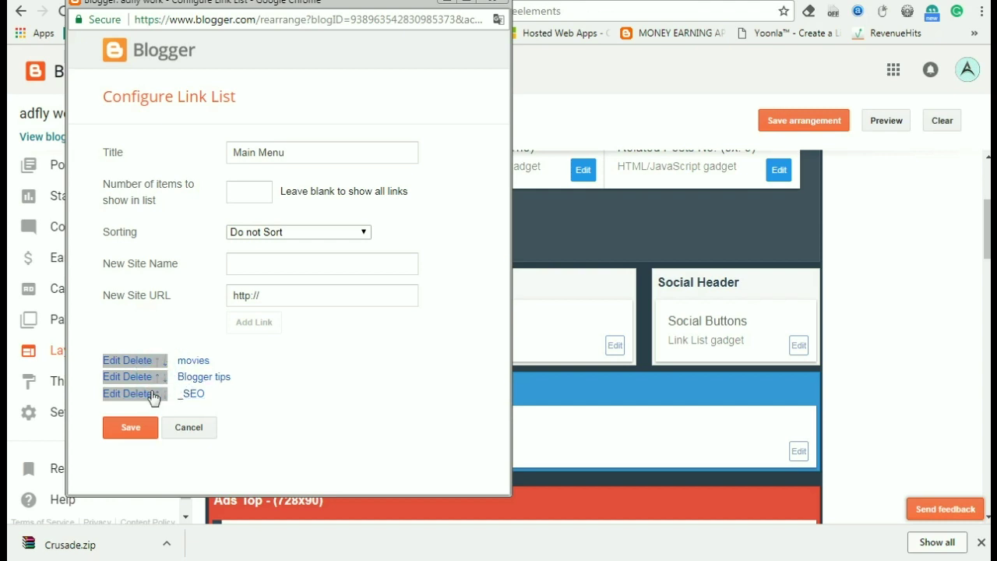
pyautogui.click(133, 429)
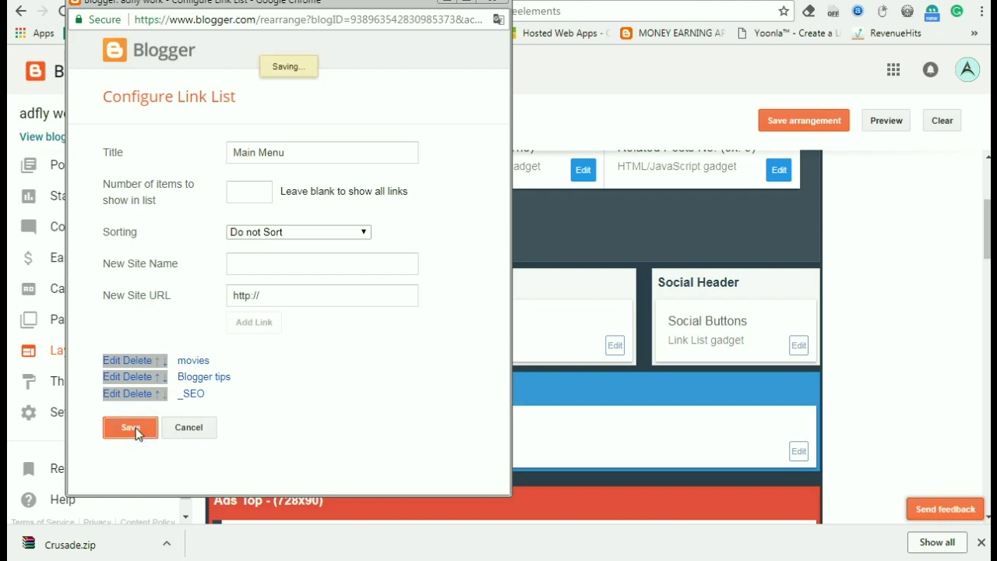
pyautogui.click(803, 123)
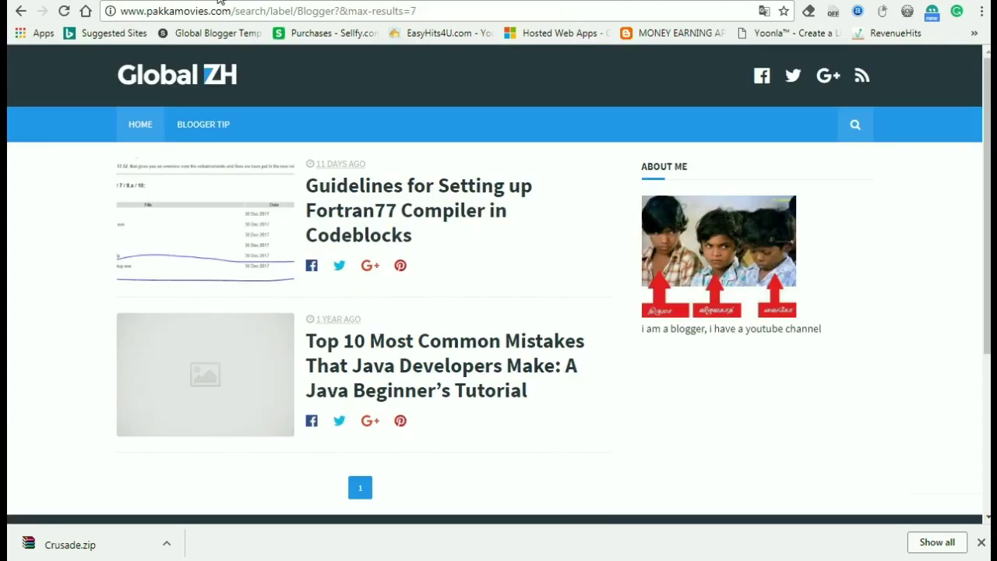
# Step: Reload the blog's Blogger label page and check the submenu under Blogger Tips
pyautogui.click(64, 11)
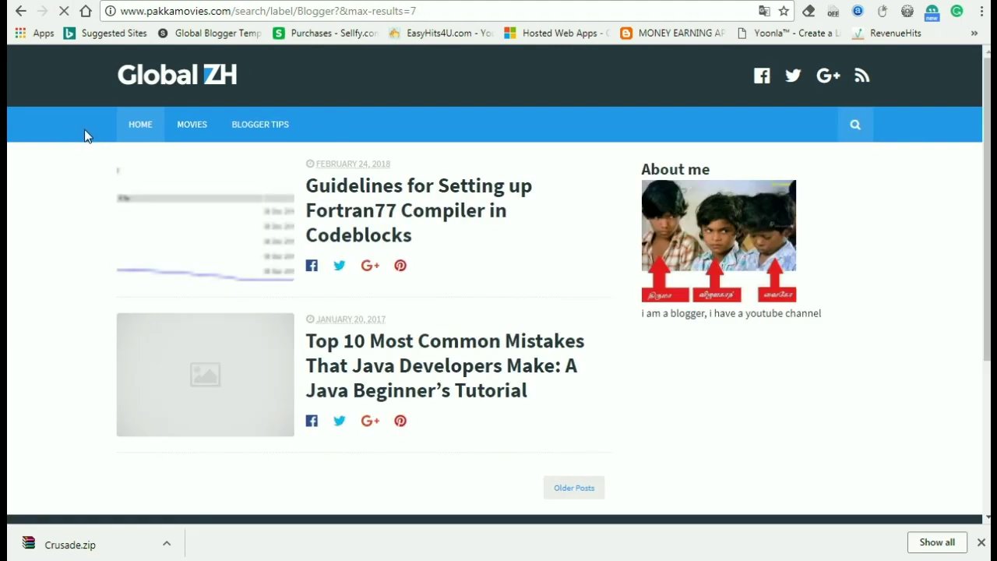
pyautogui.moveTo(280, 132)
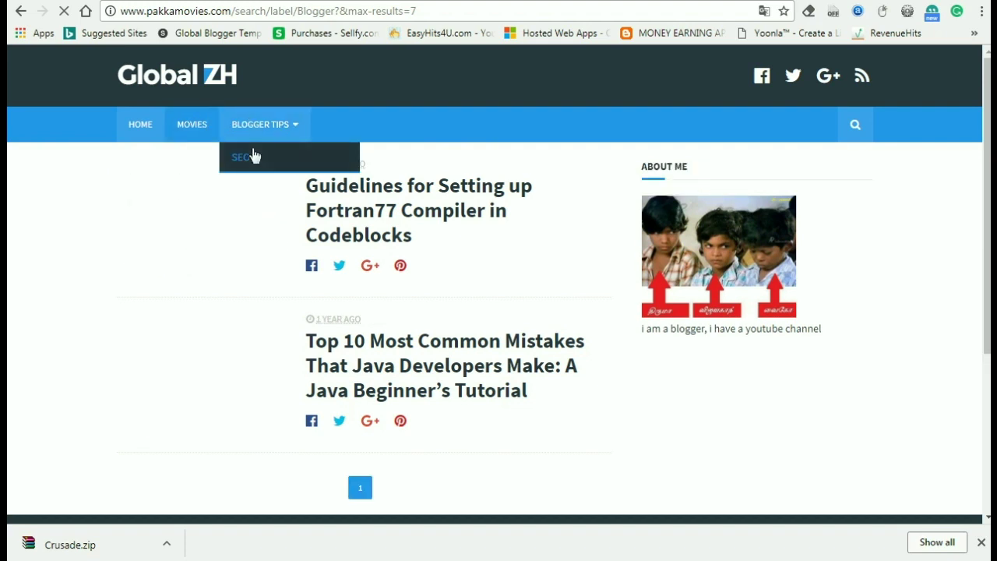